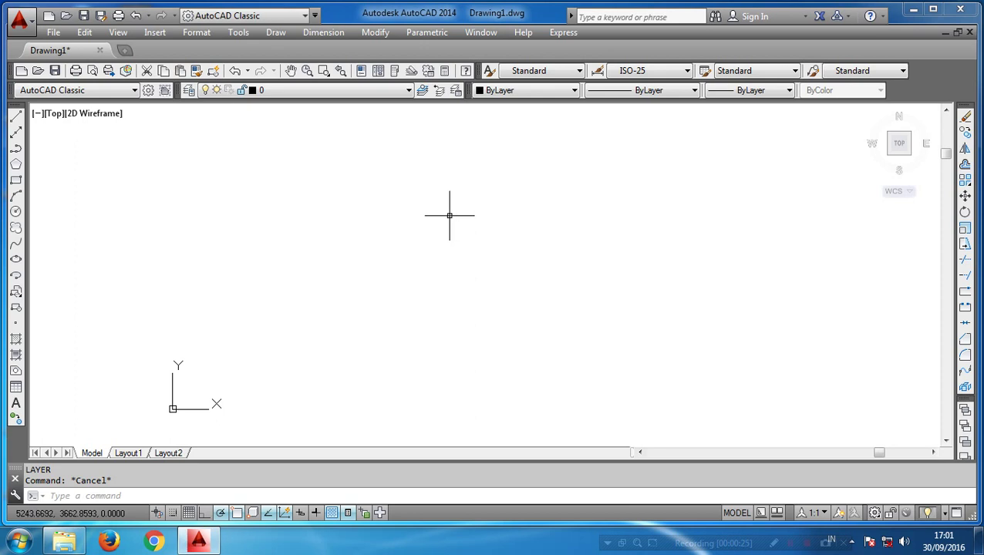
Step: Change the drawing's insertion scale unit from Millimeters to Centimeters in Drawing Units
type("l")
type("i")
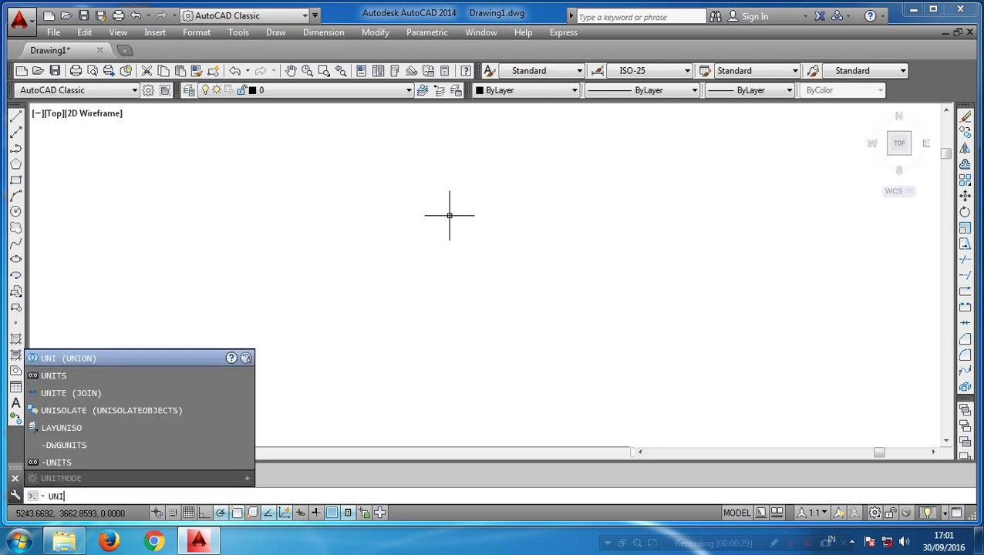
type("ts")
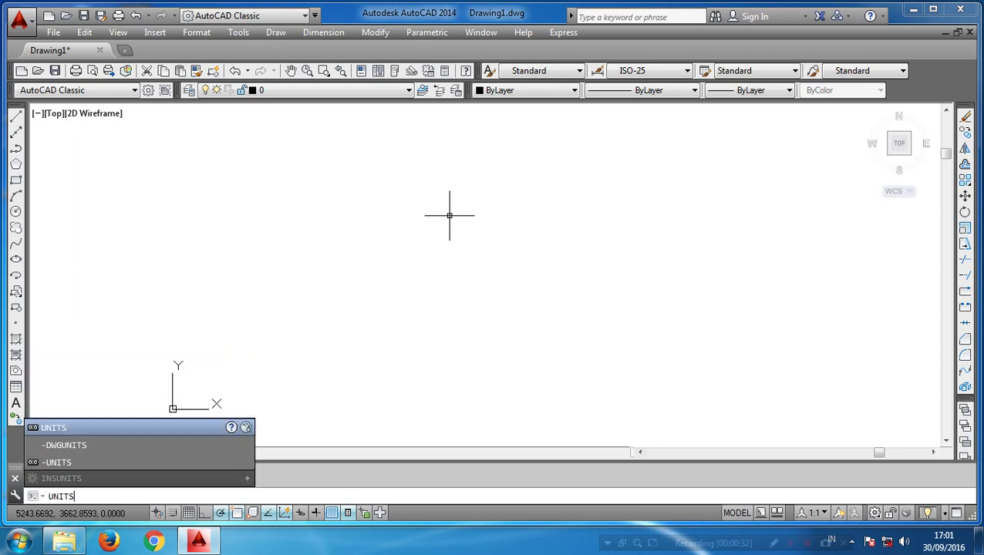
key("Return")
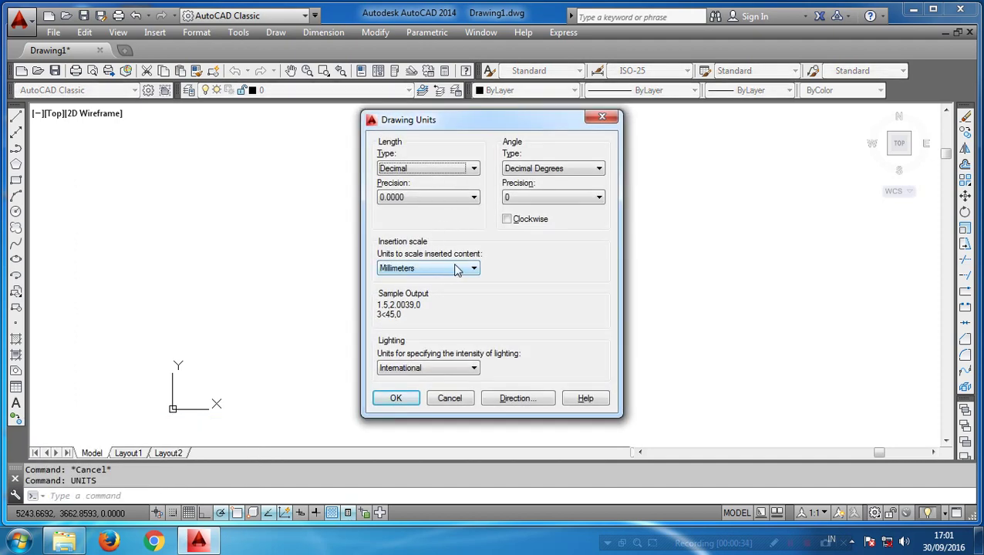
left_click(455, 269)
left_click(453, 330)
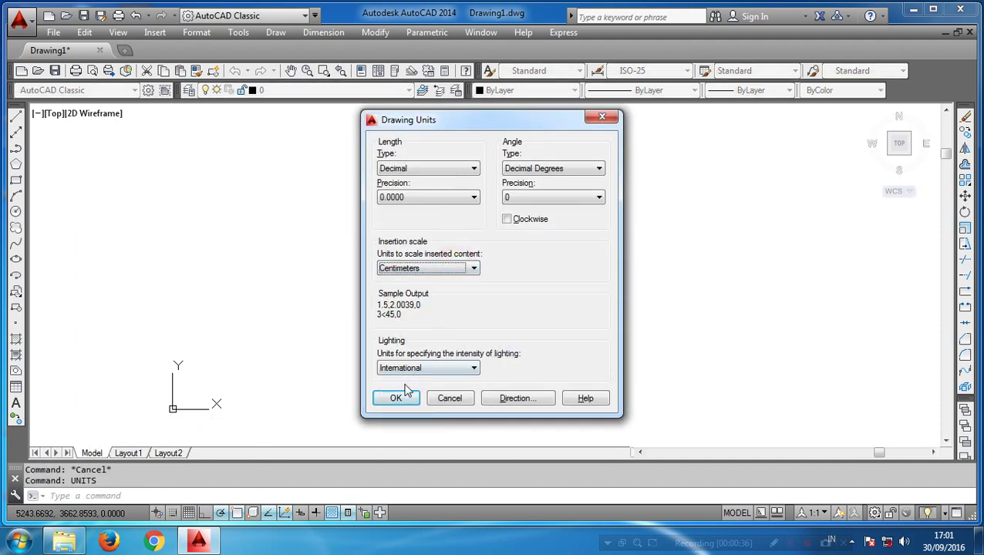
left_click(396, 398)
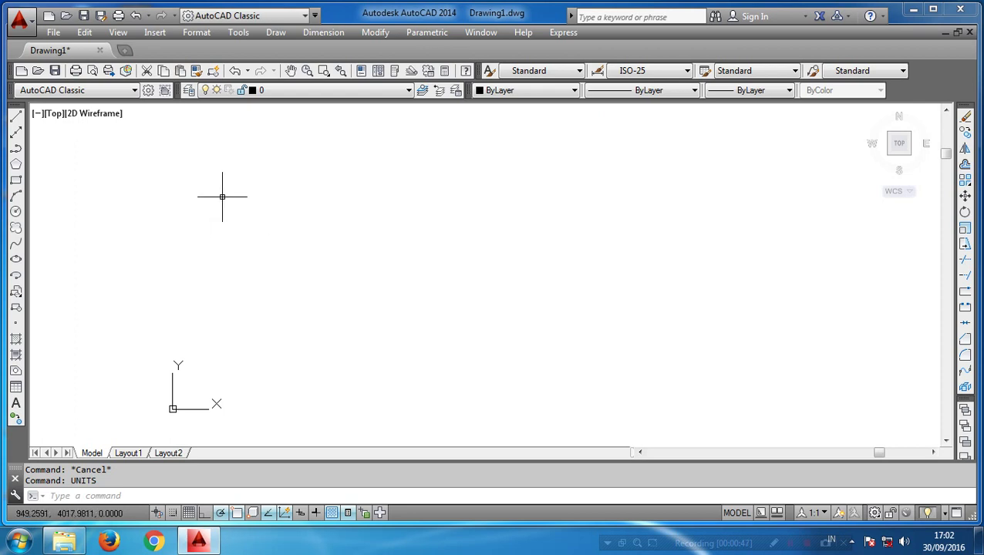
Step: Create a new layer named 'as' with the colour green
type("l")
key("Return")
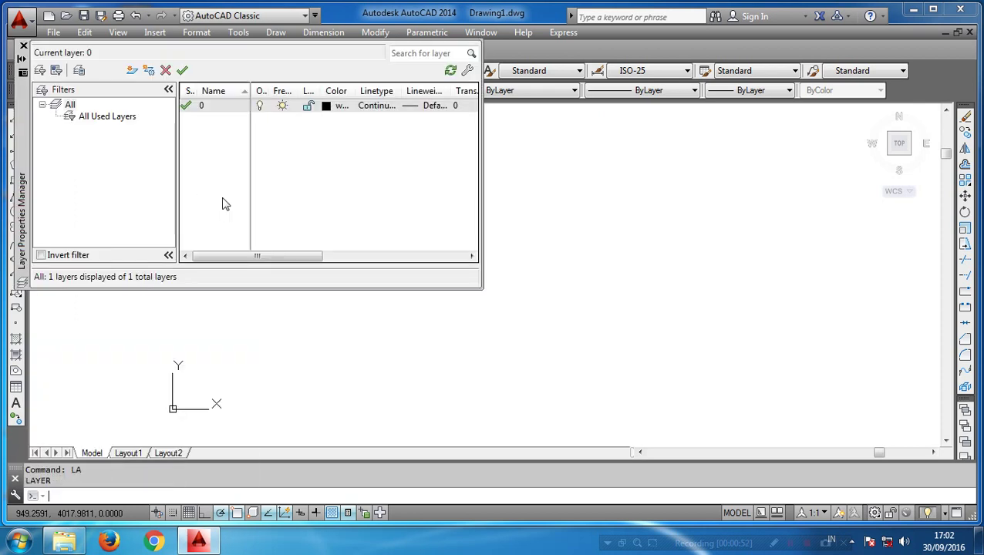
left_click(132, 70)
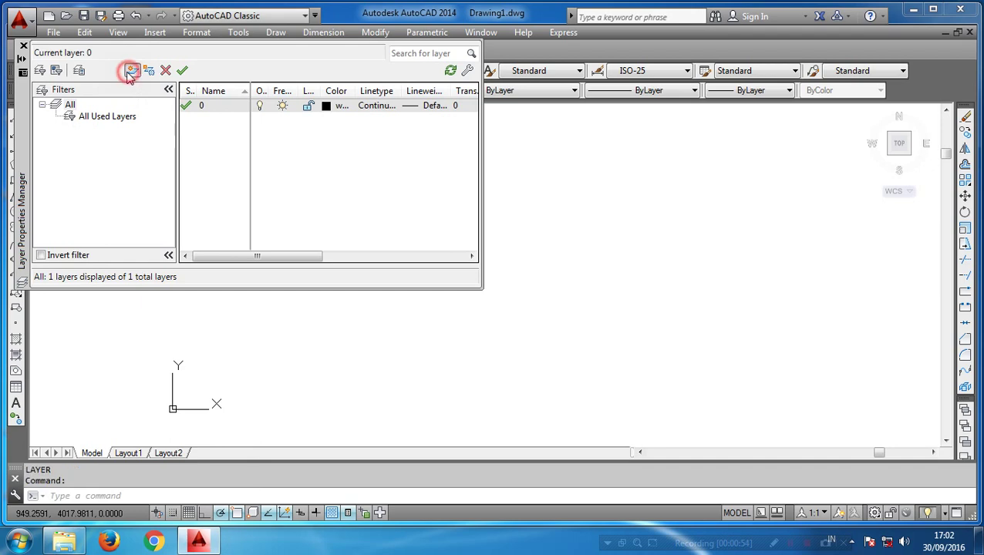
type("as")
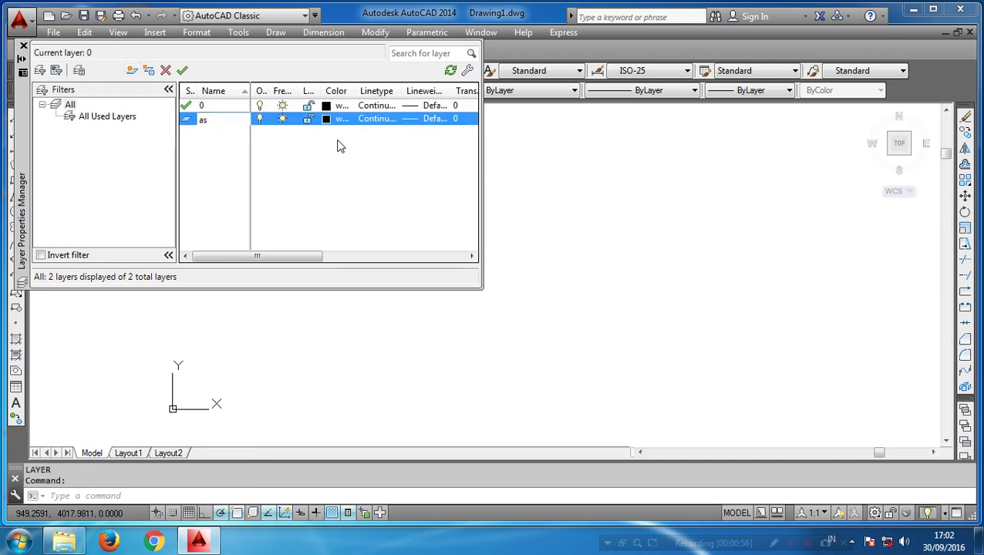
left_click(326, 126)
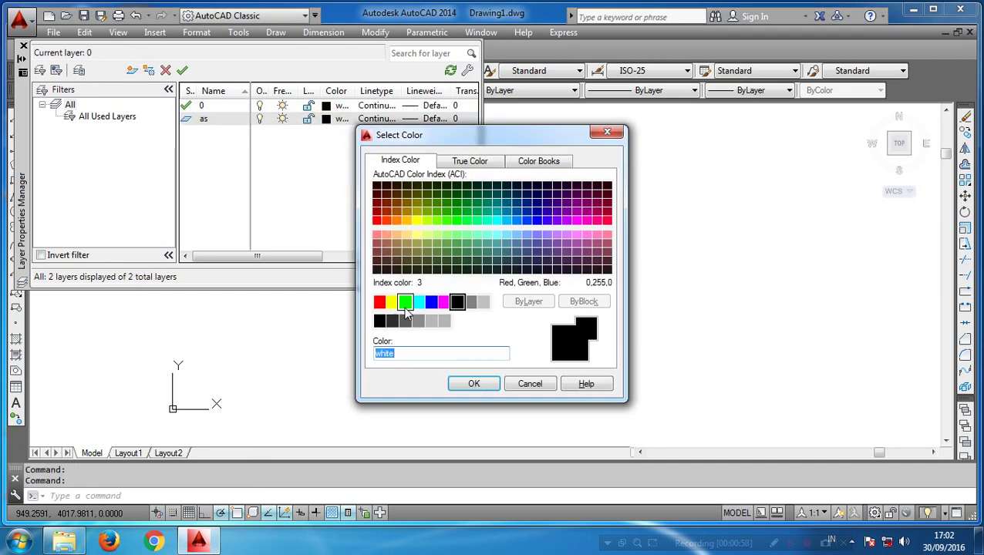
left_click(405, 302)
left_click(472, 384)
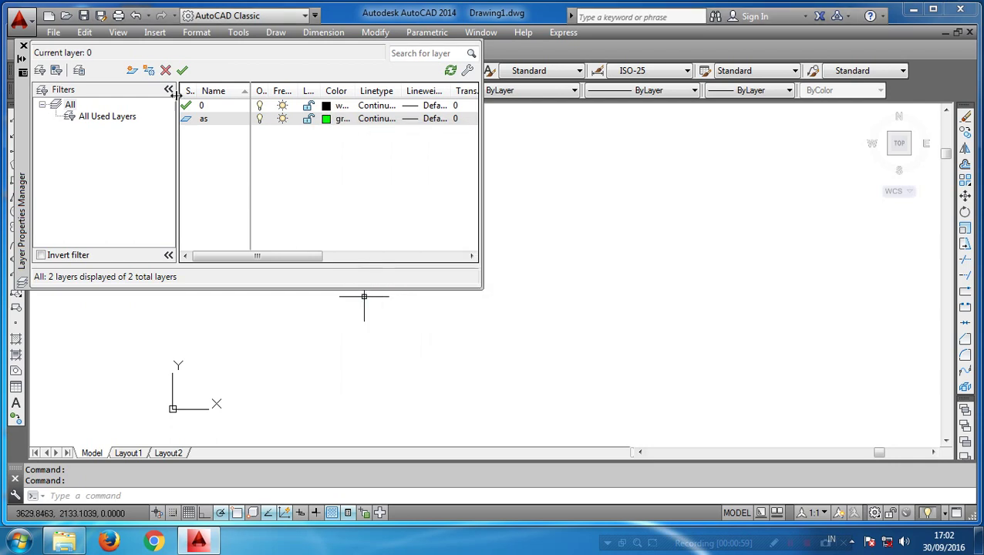
Step: Create a second new layer named 'kolom' with the colour cyan
left_click(134, 73)
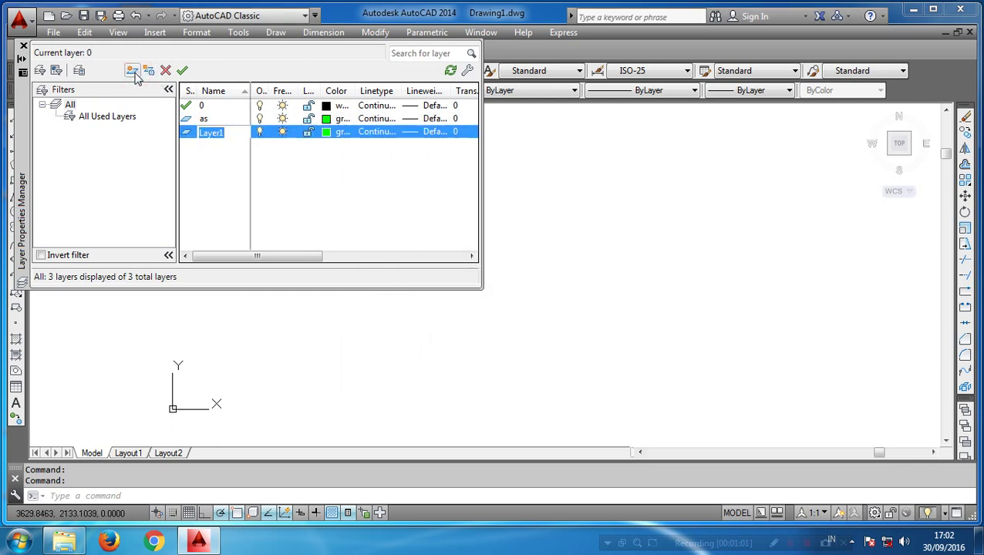
type("kolom")
left_click(326, 132)
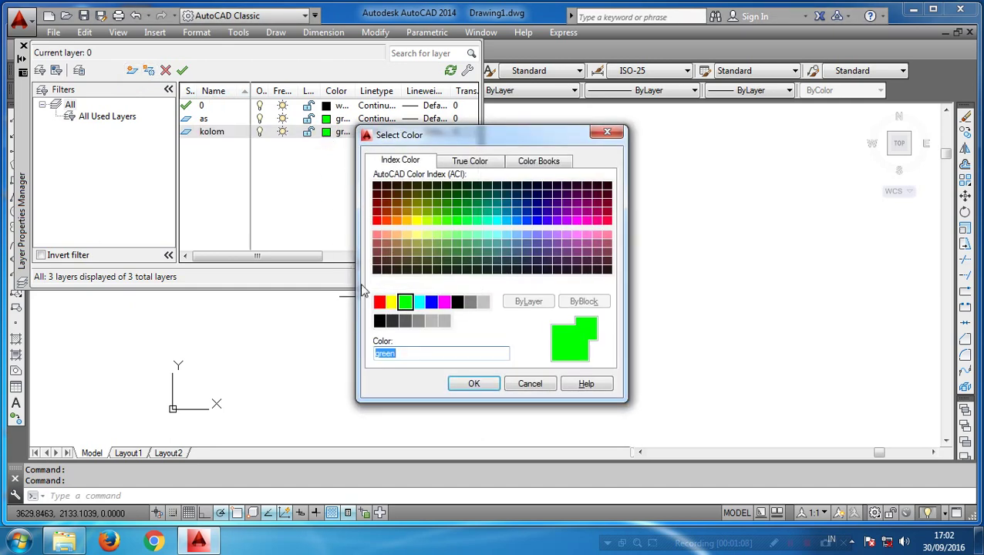
left_click(418, 302)
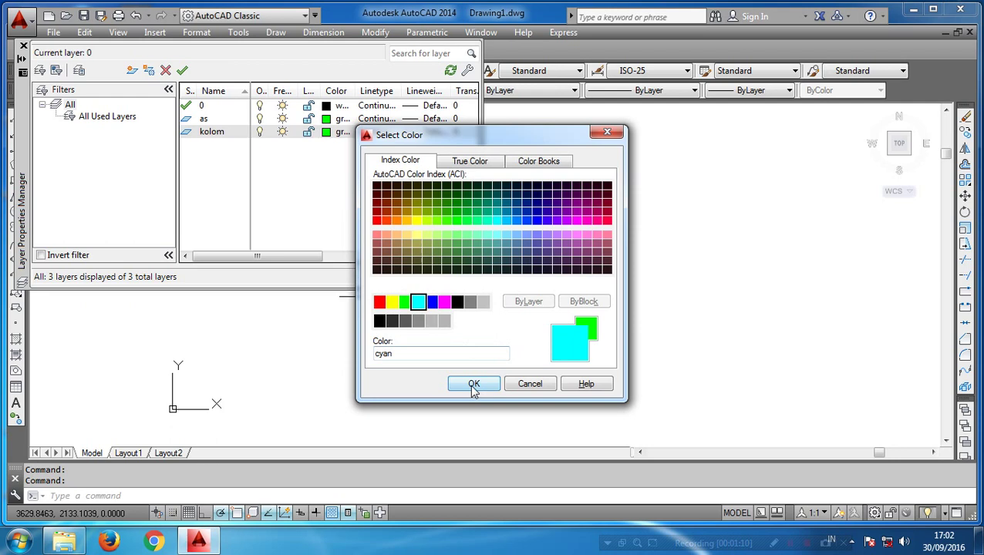
left_click(473, 385)
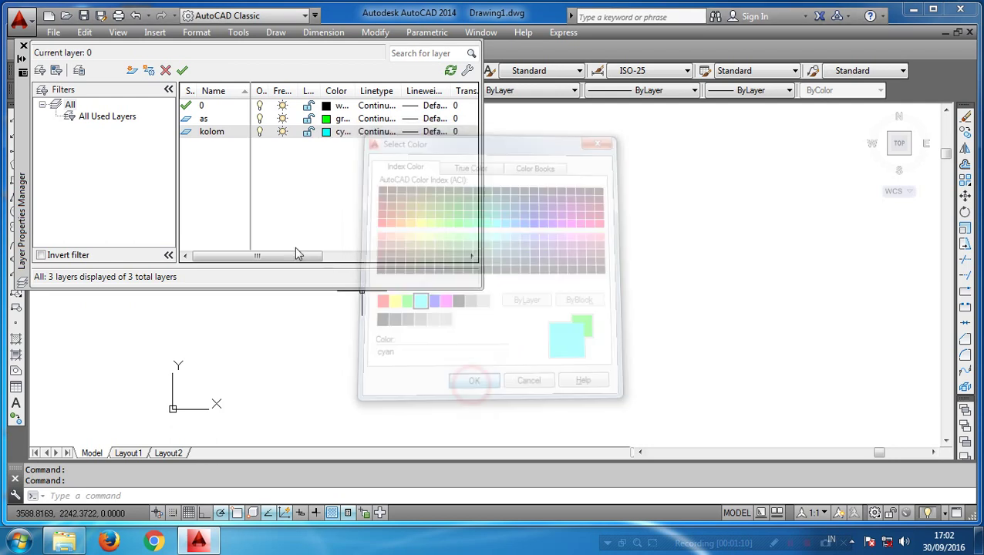
left_click(133, 72)
Step: Add a blue 'pintu jendela' layer, make 'as' the current layer, and close the layer manager
type("pin")
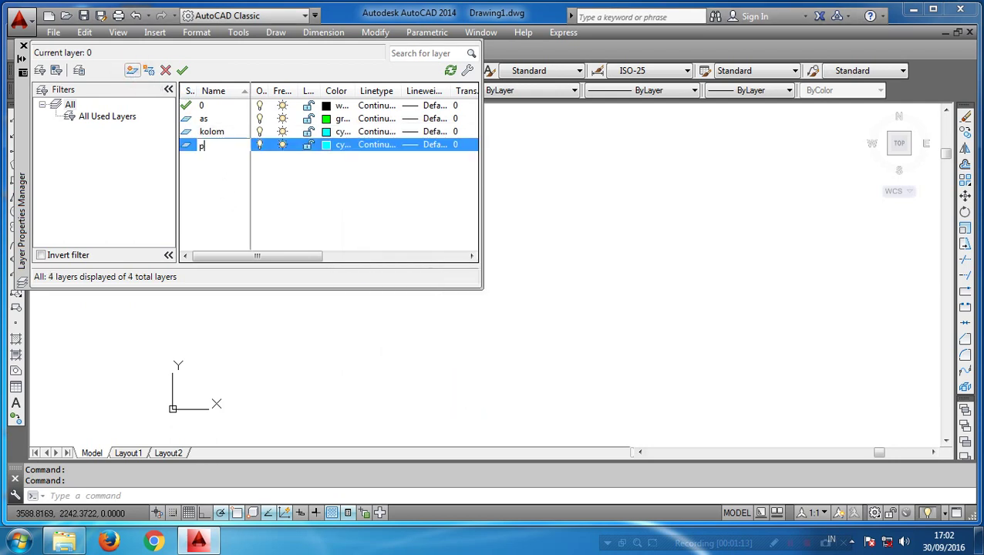
type("tu jen")
type("dela")
left_click(326, 146)
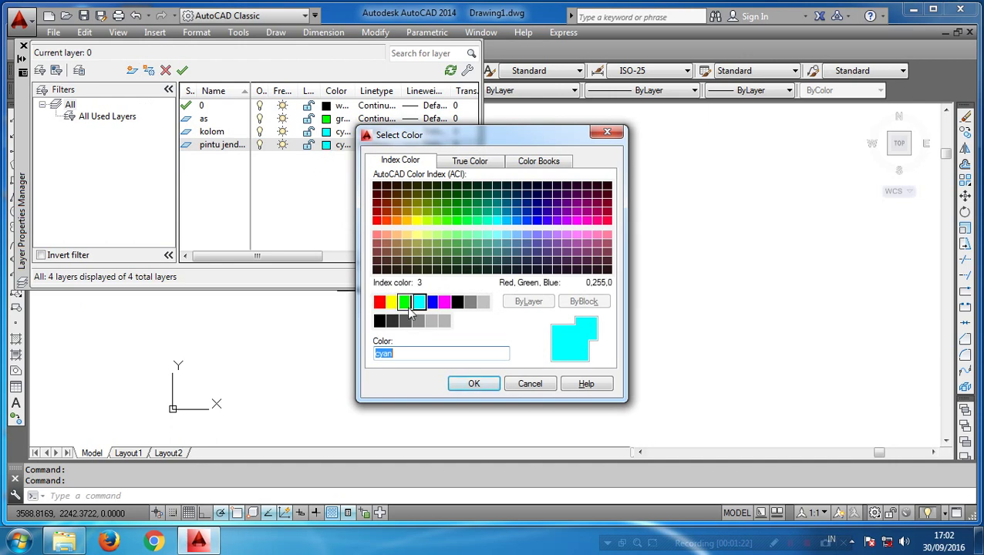
left_click(432, 301)
left_click(474, 383)
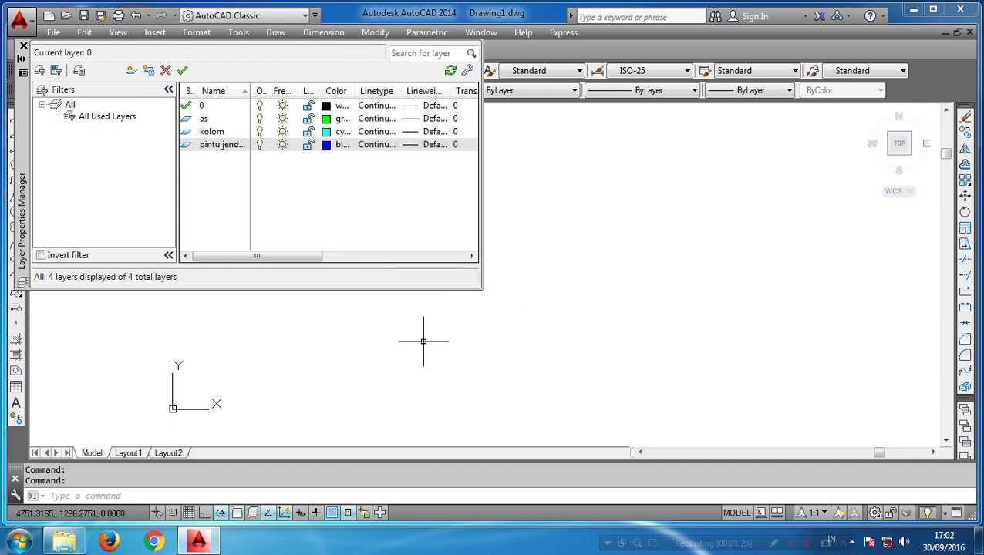
double_click(203, 119)
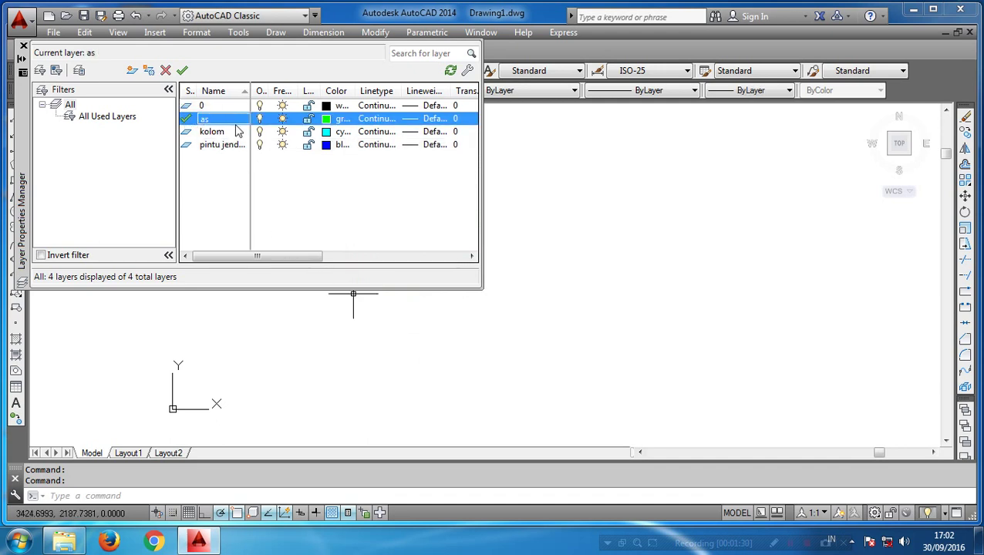
left_click(23, 45)
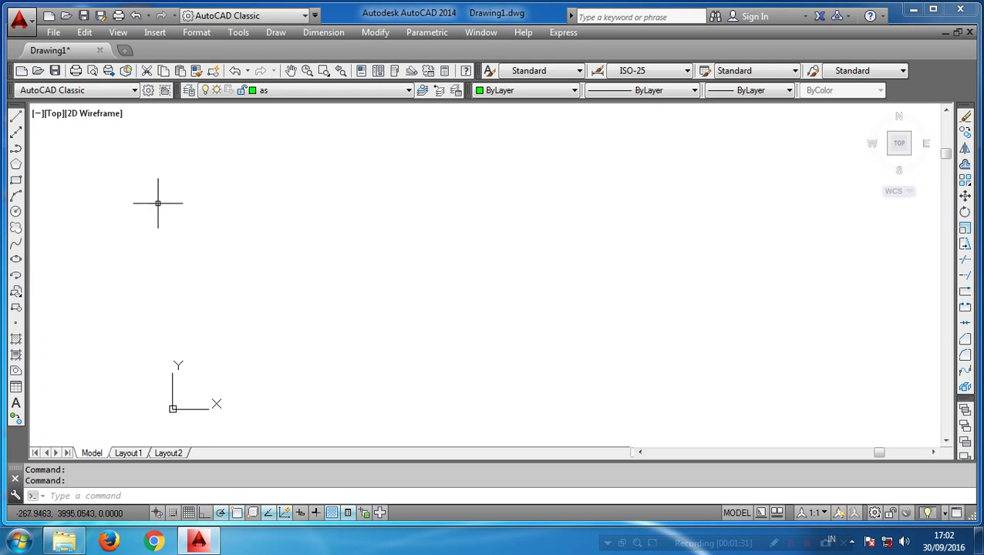
Step: With Ortho on, draw lines 325 across, 150 up, then 325 across
left_click(15, 117)
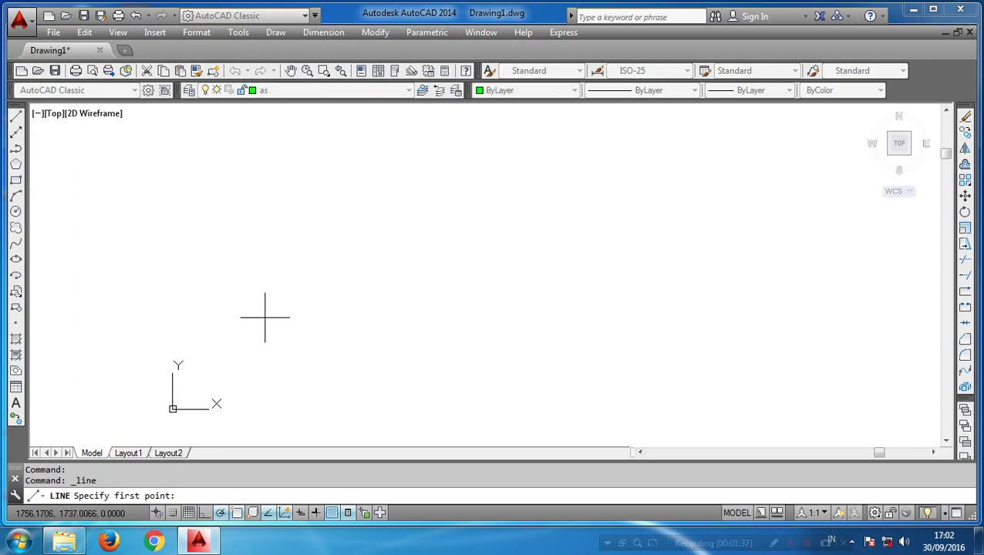
left_click(265, 311)
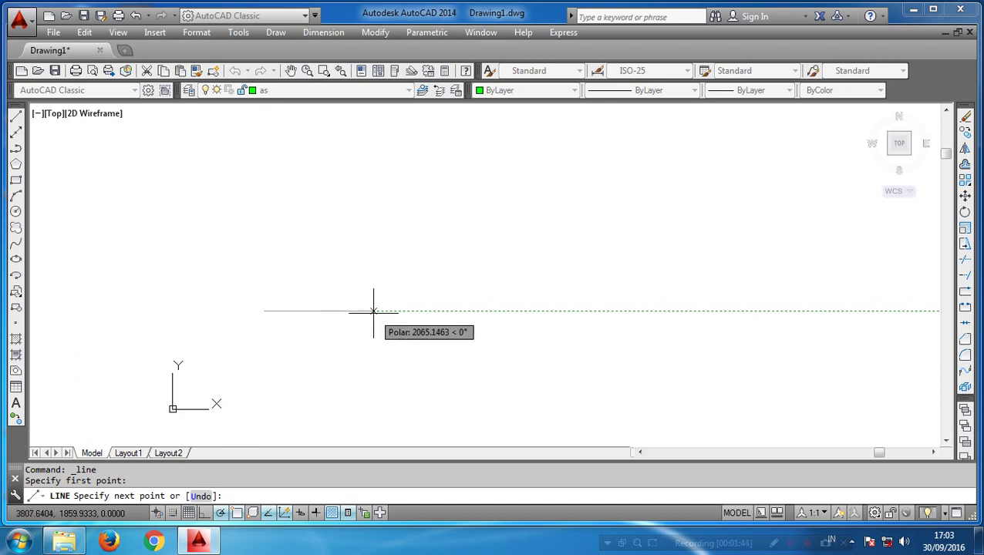
type("325")
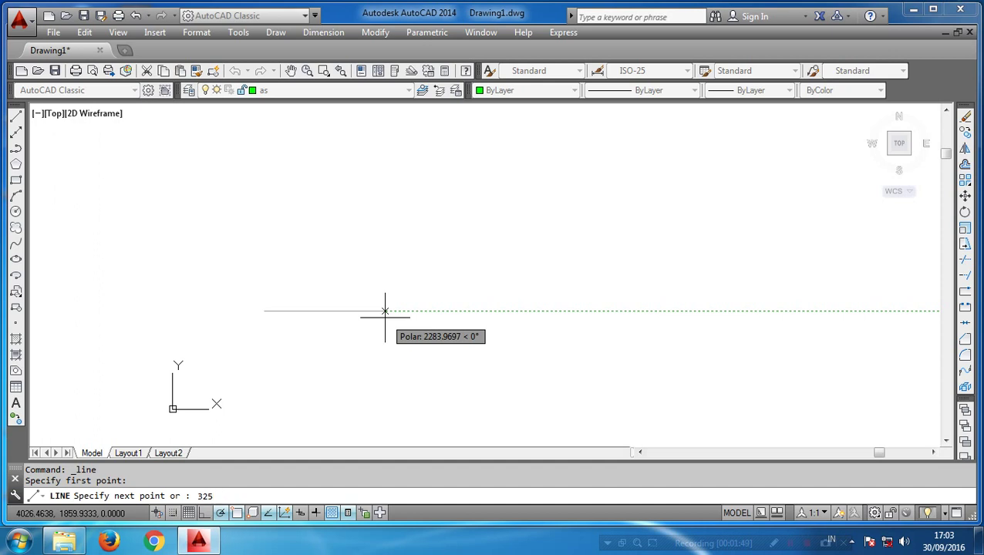
key("Return")
scroll(275, 294, "up", 1)
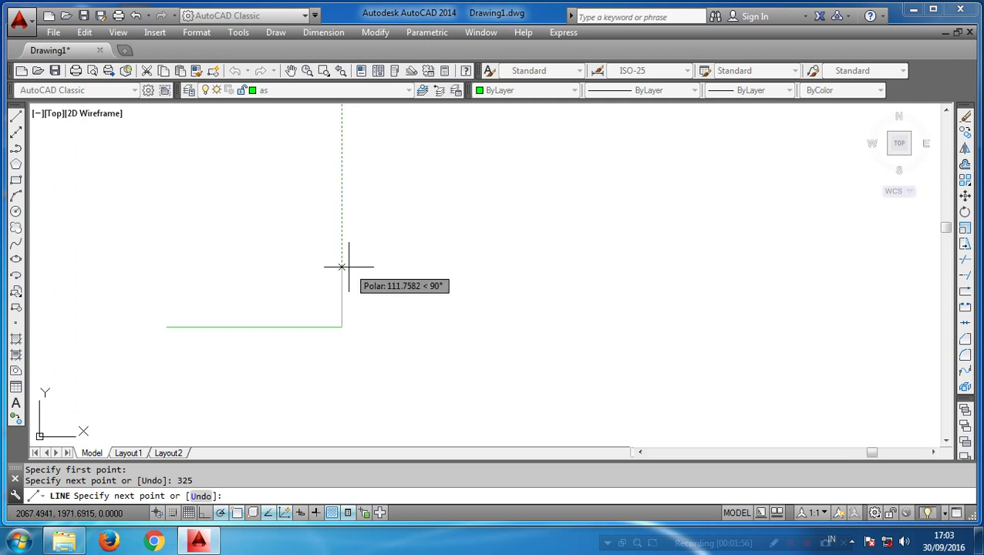
key("F8")
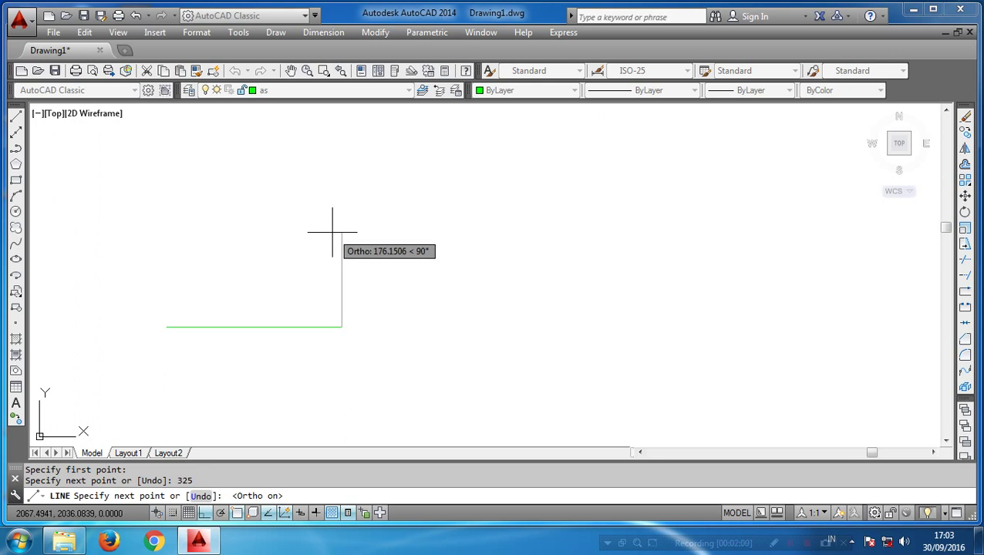
type("50")
key("Return")
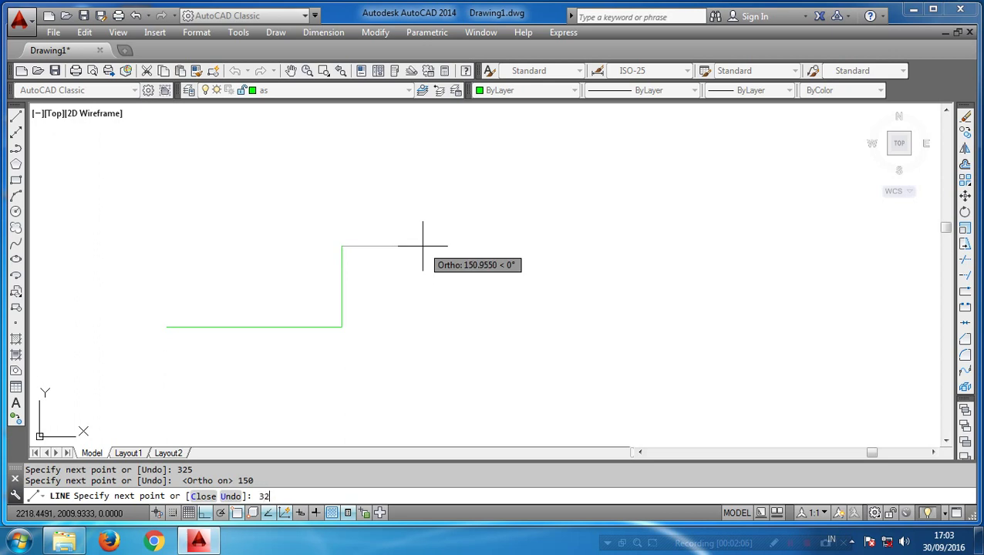
key("Return")
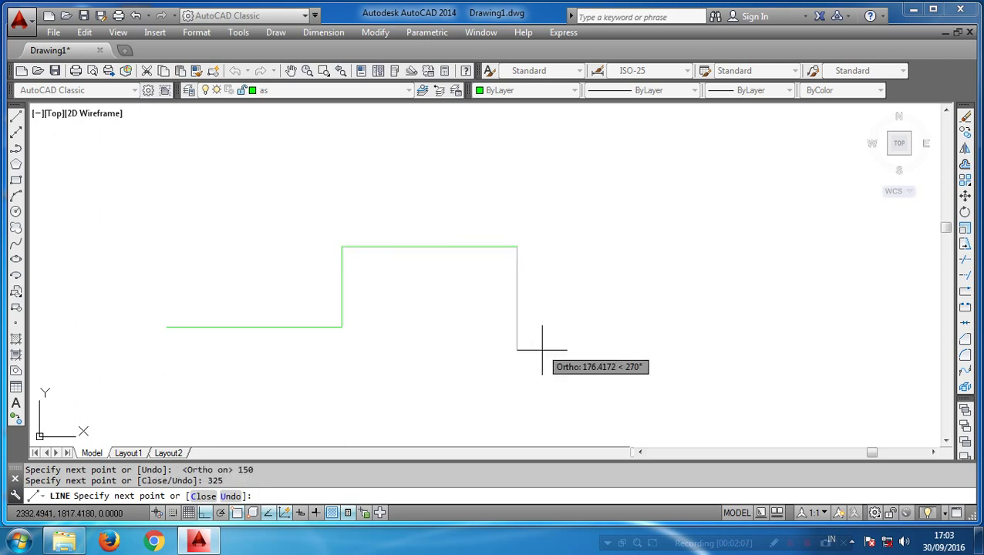
Step: Continue the wall line with segments of 1150, 800 and 950 units
scroll(542, 378, "down", 6)
scroll(504, 366, "up", 4)
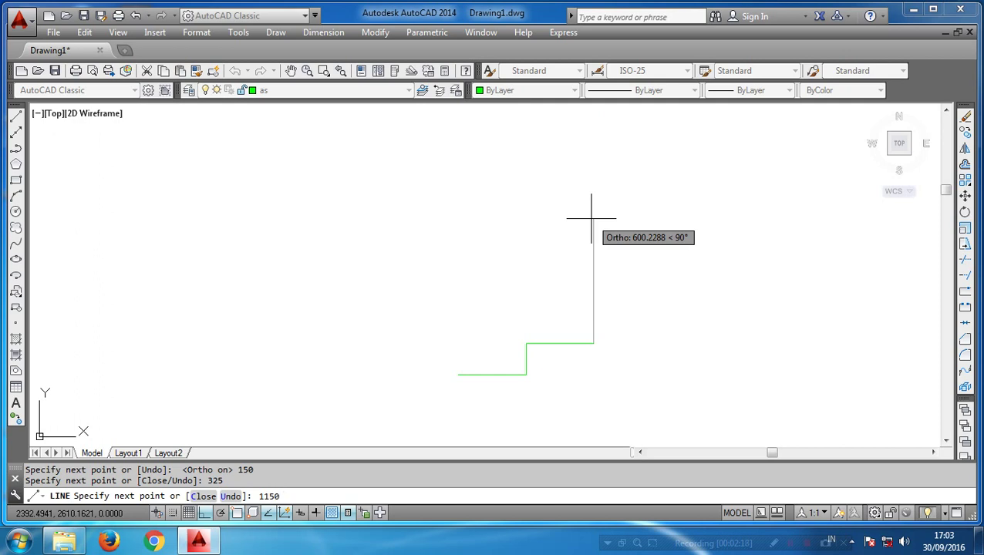
key("Return")
scroll(532, 231, "down", 5)
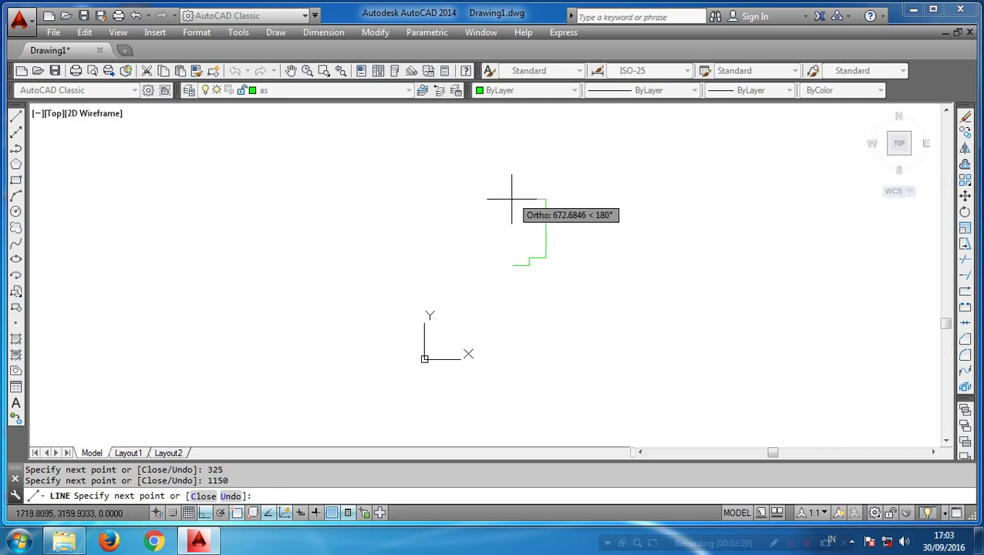
scroll(512, 199, "up", 4)
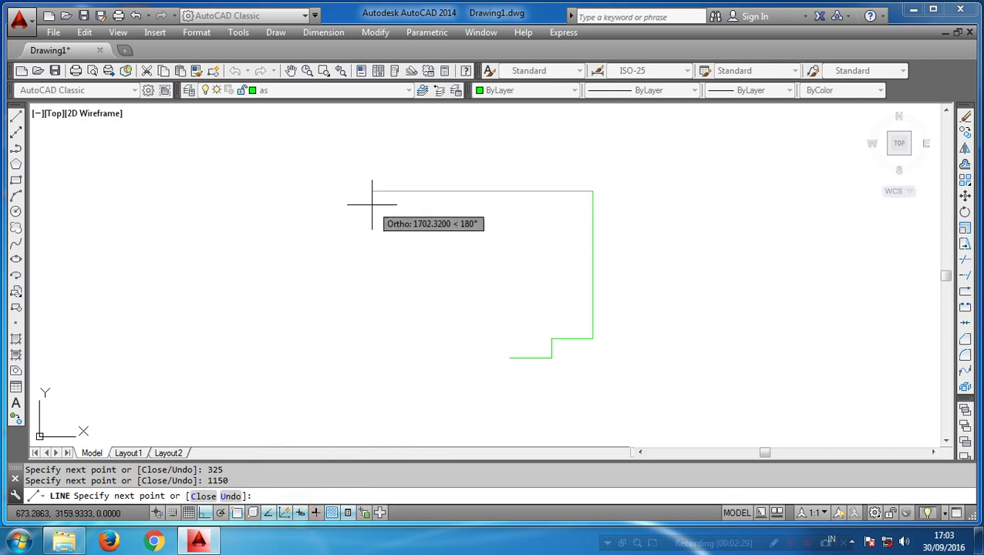
type("800")
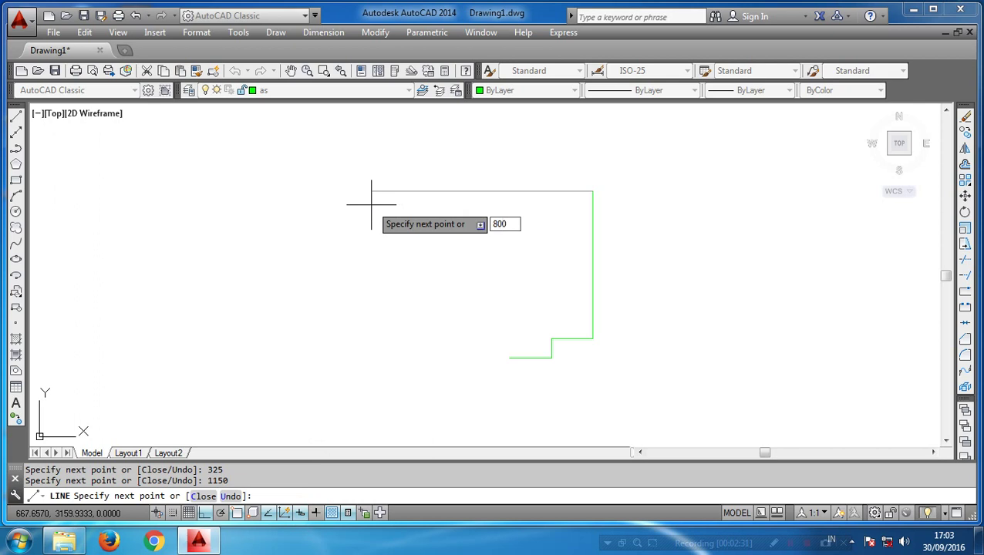
key("Return")
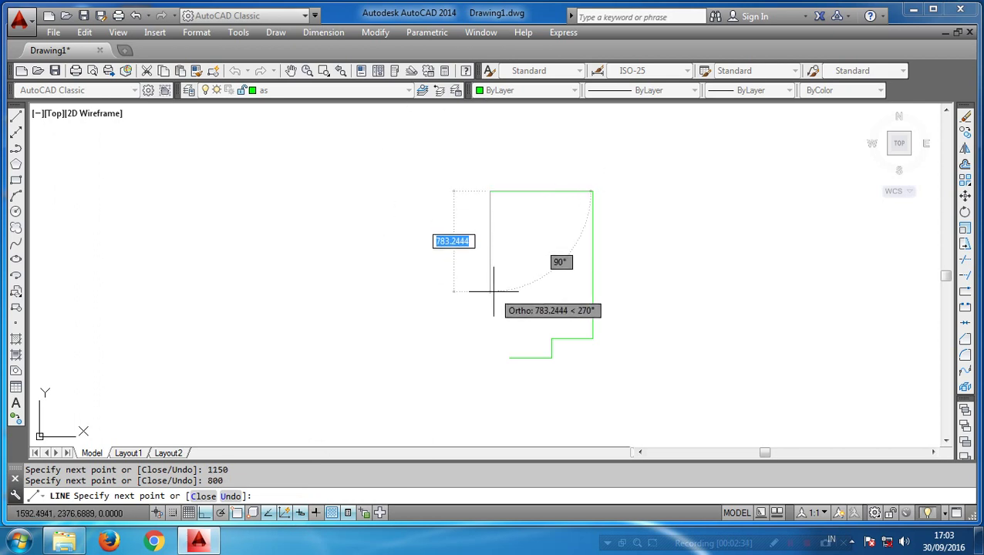
type("950")
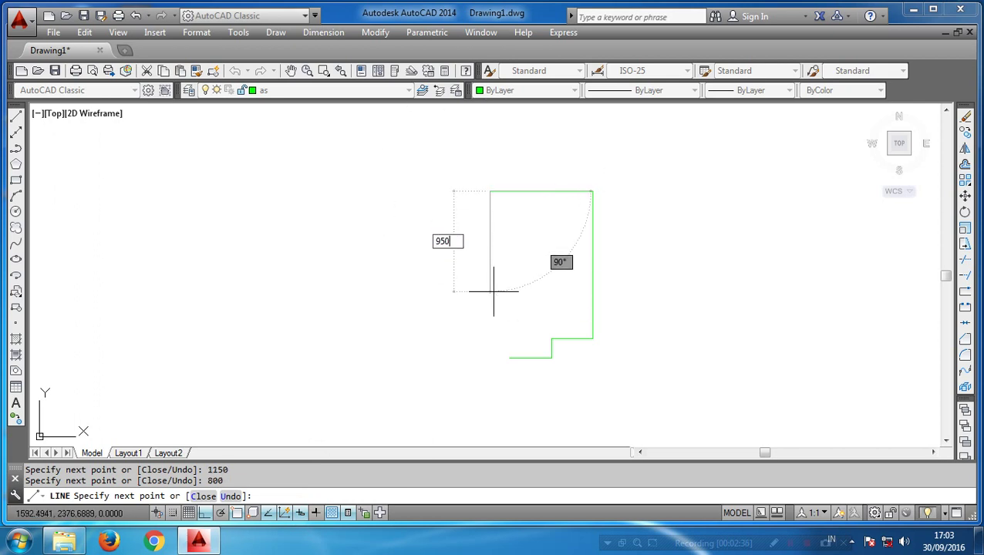
key("Return")
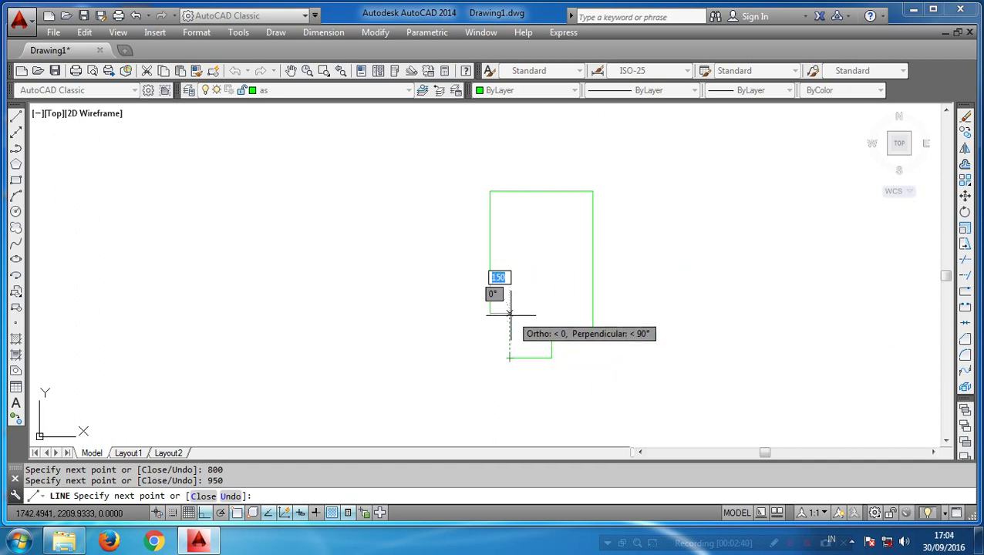
Step: End the wall perpendicular to the stepped edge and close the outline
left_click(509, 313)
right_click(509, 356)
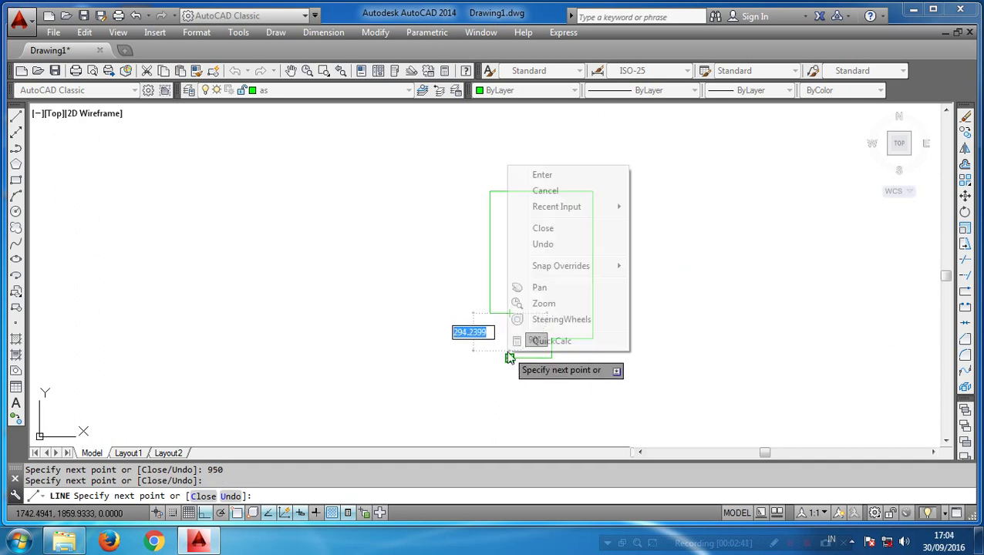
left_click(543, 228)
middle_click_drag(565, 282, 448, 255)
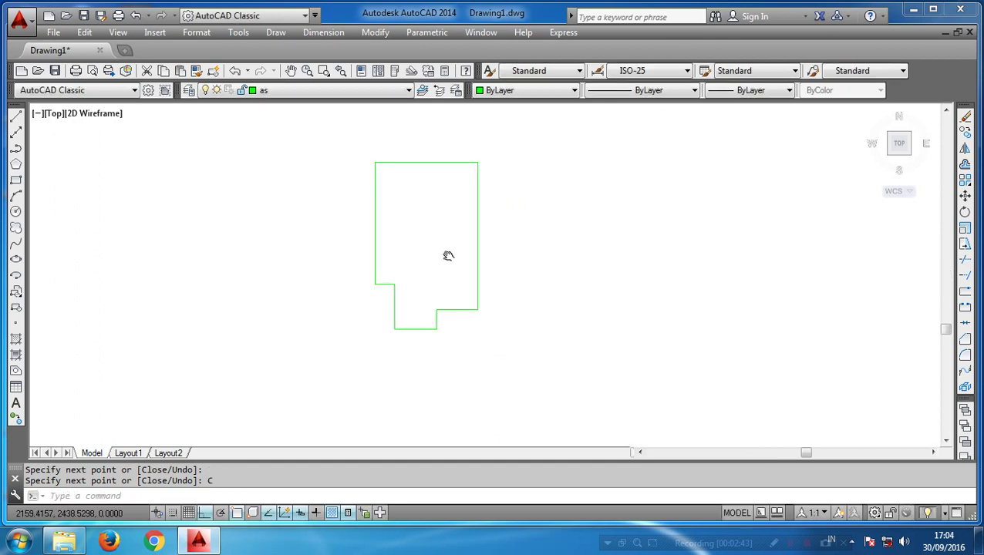
middle_click_drag(448, 212, 433, 228)
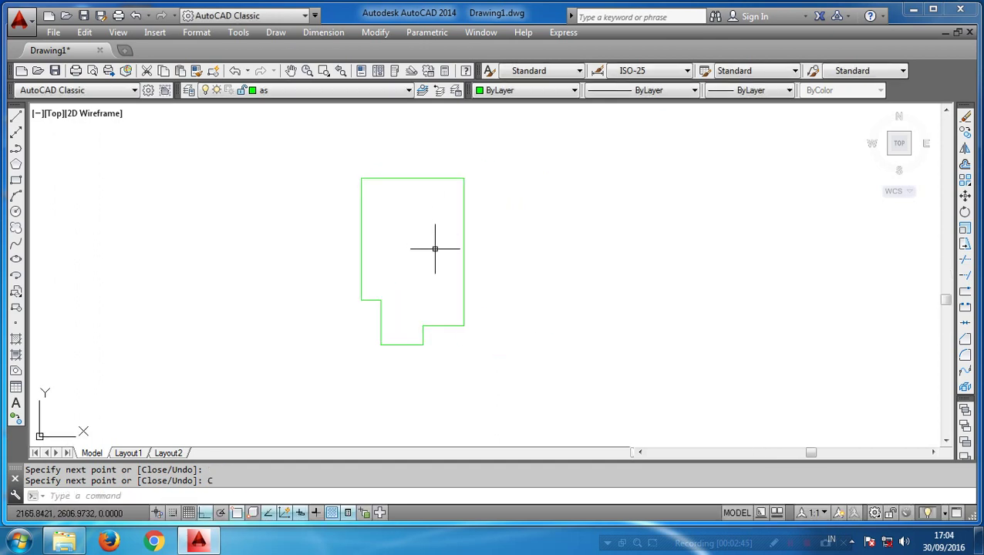
type("co")
key("Return")
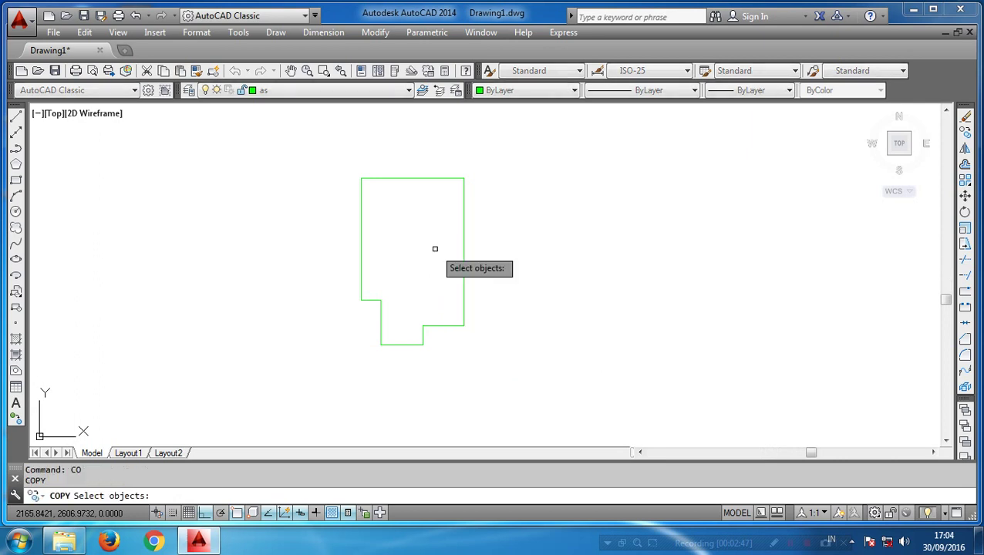
Step: Copy the top wall line to 300, 600 and 750 units below it
left_click(421, 201)
left_click(411, 156)
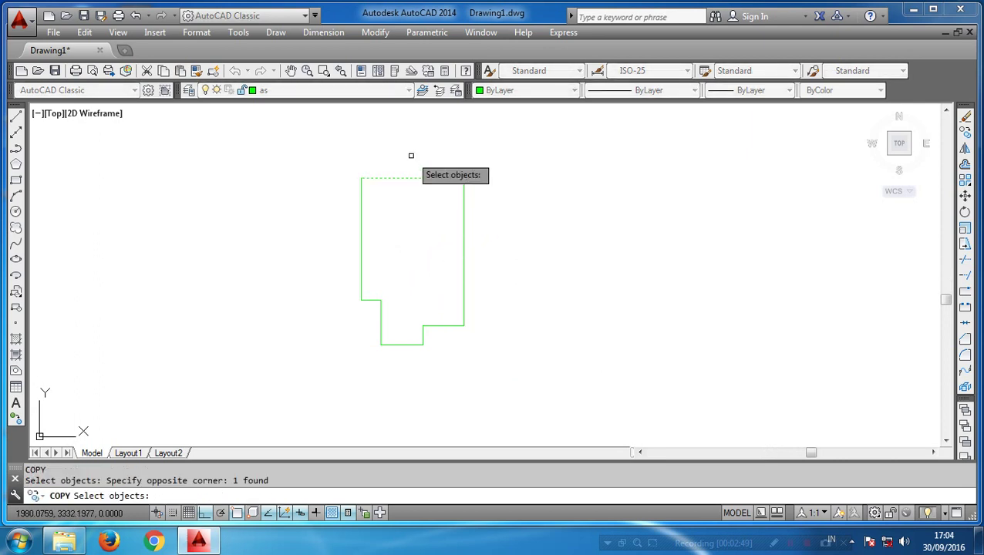
key("Return")
left_click(406, 178)
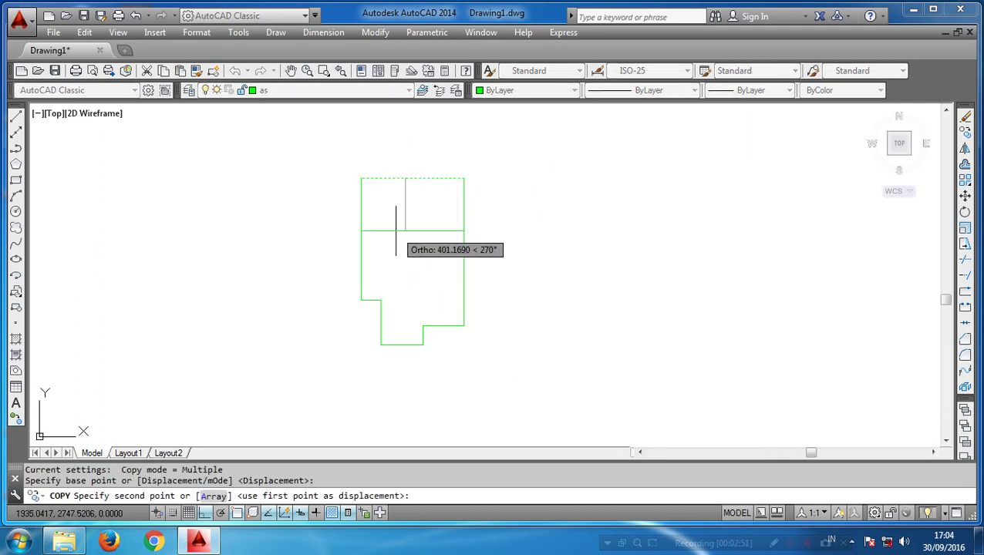
type("300")
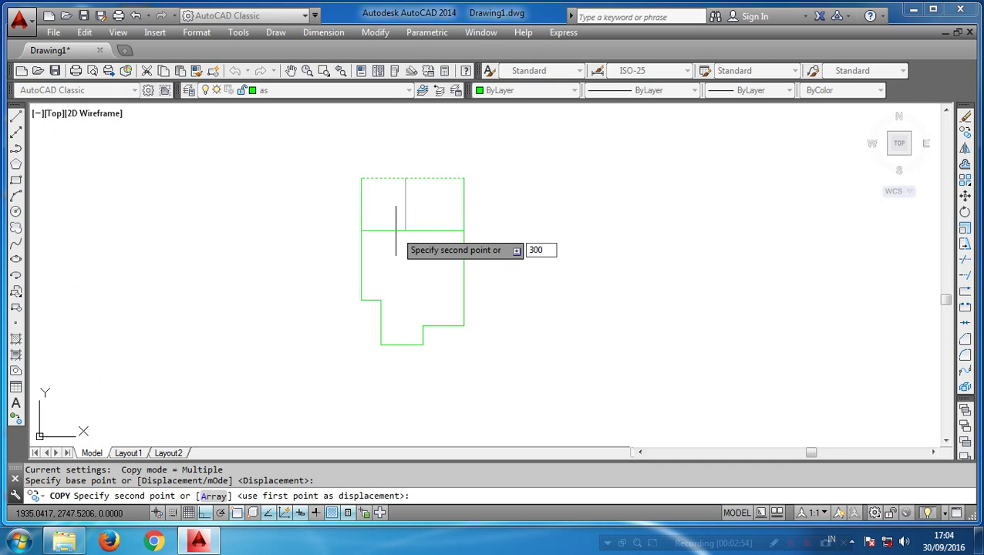
key("Return")
type("5")
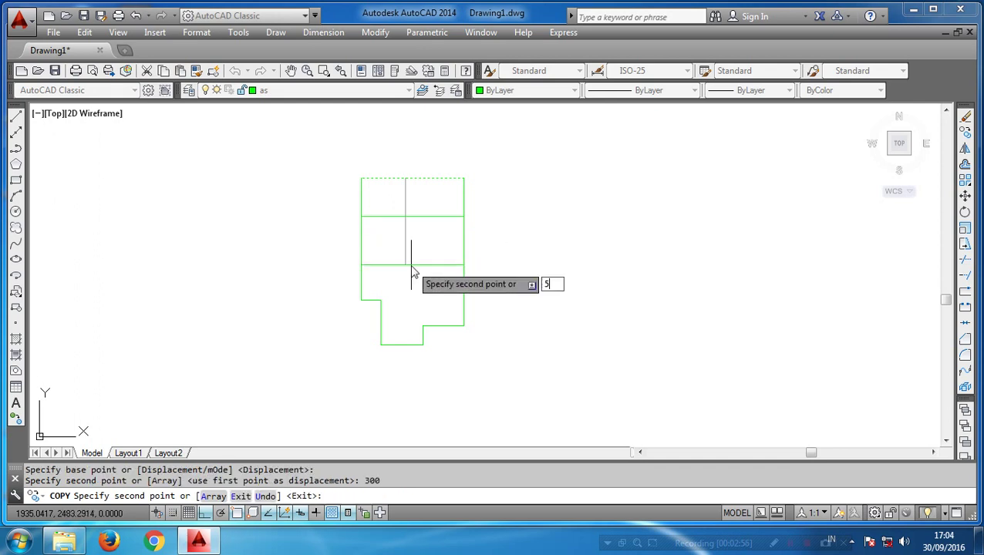
type("600")
key("Return")
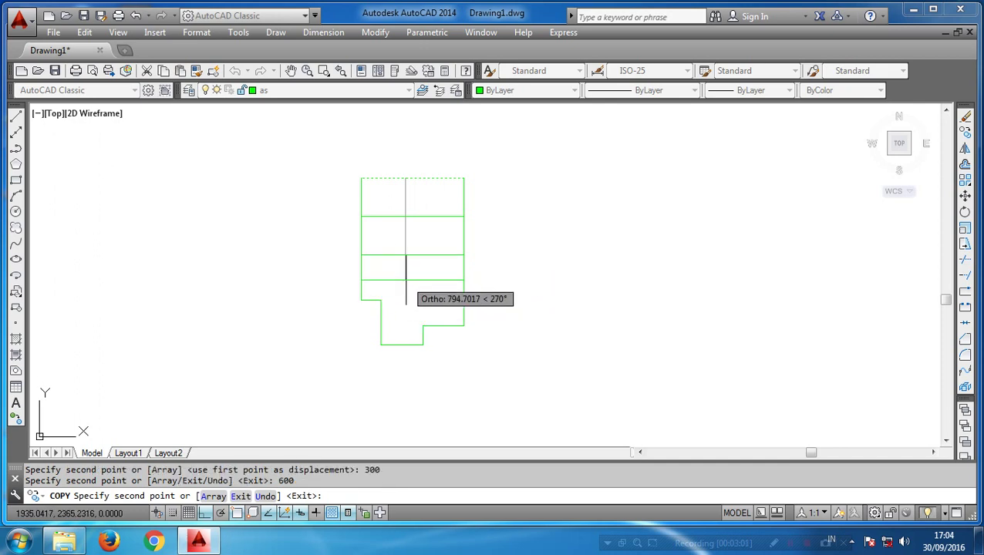
type("750")
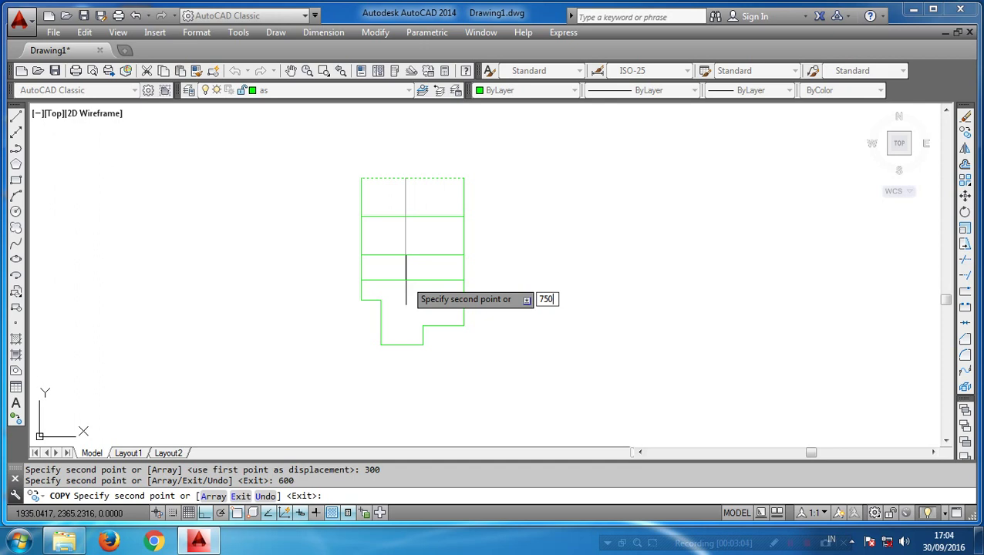
key("Return")
key("Return")
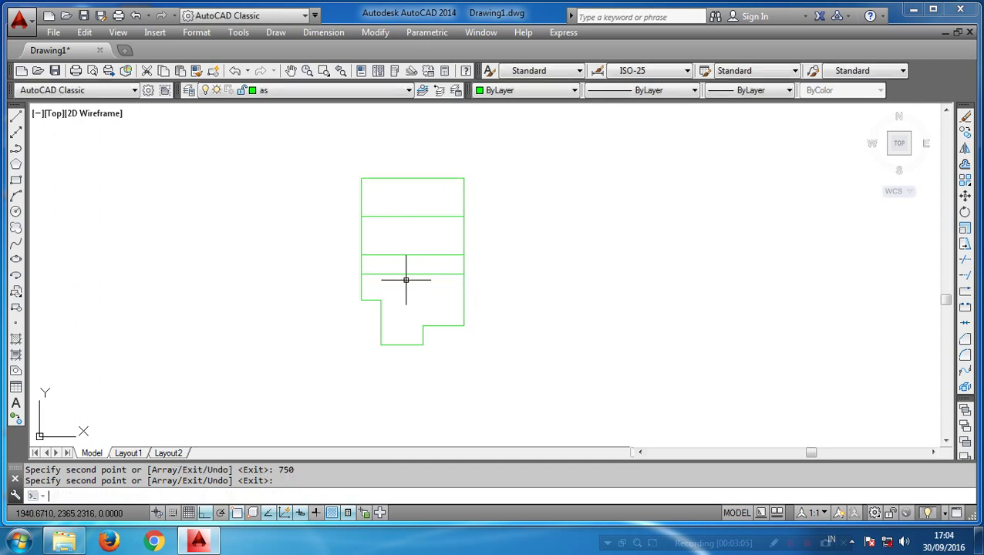
key("Return")
key("Return")
left_click(490, 236)
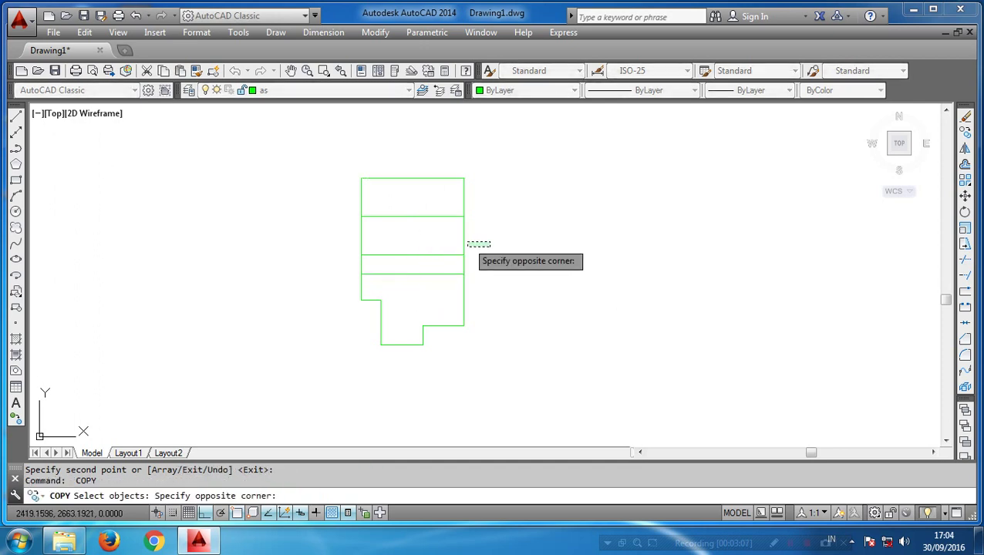
Step: Copy the right outer wall 325 units to the left
left_click(458, 246)
key("Return")
left_click(464, 233)
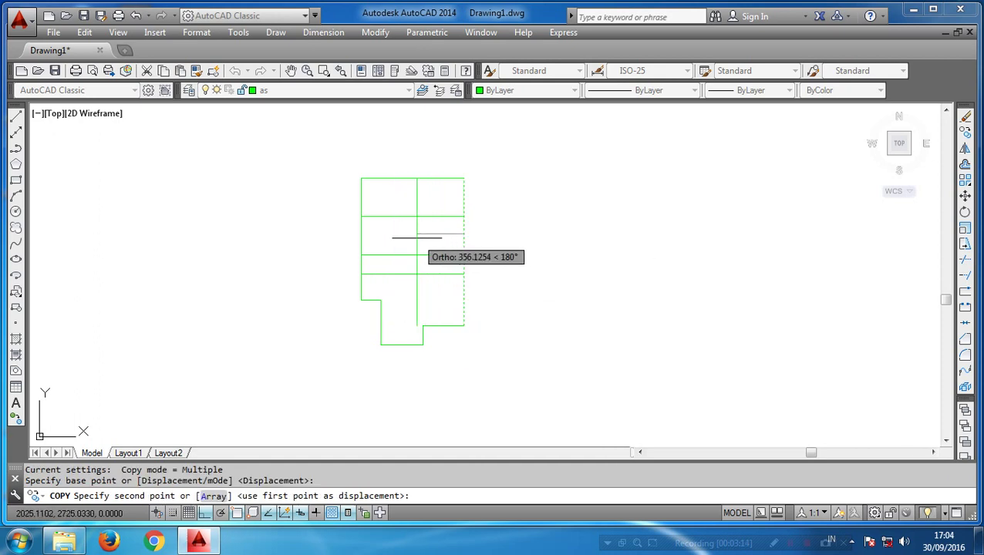
type("325")
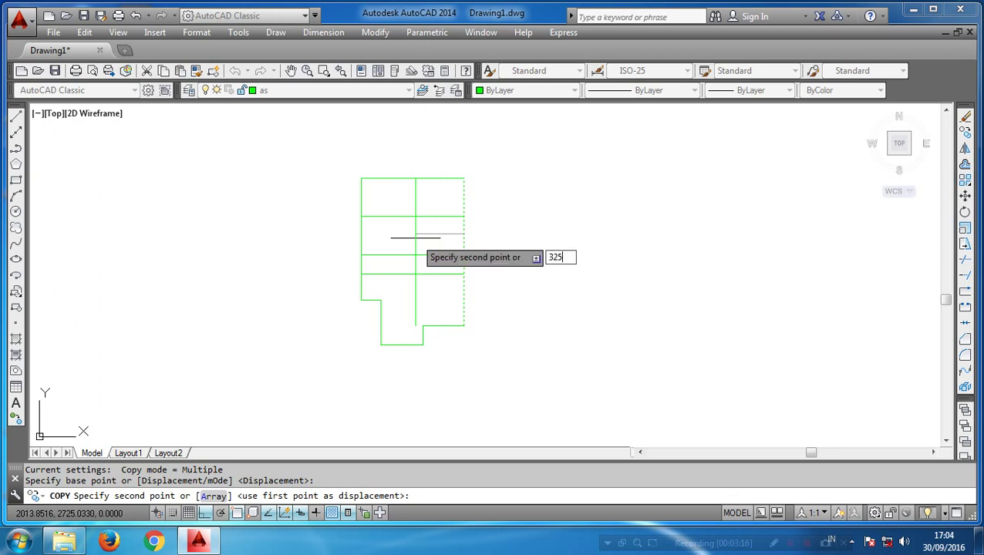
key("Return")
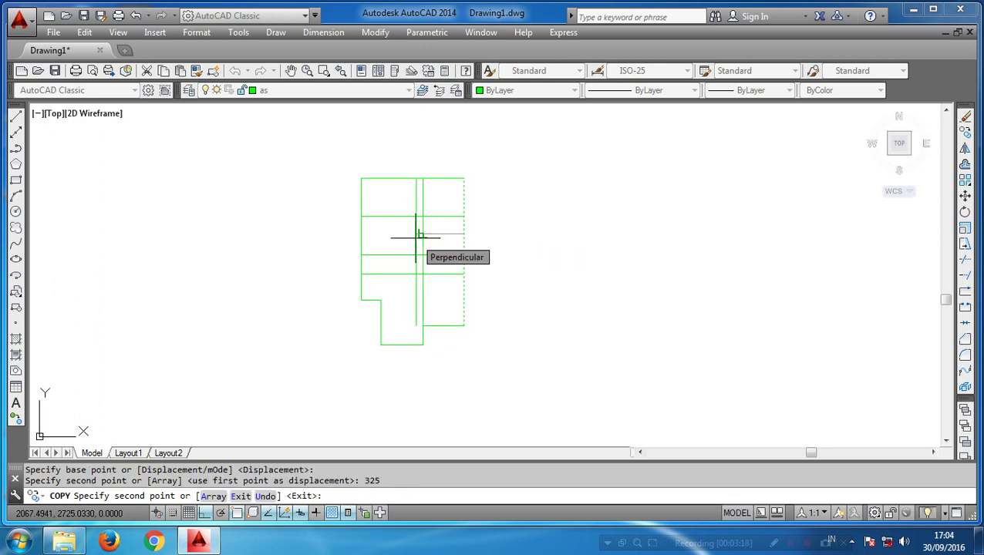
key("Return")
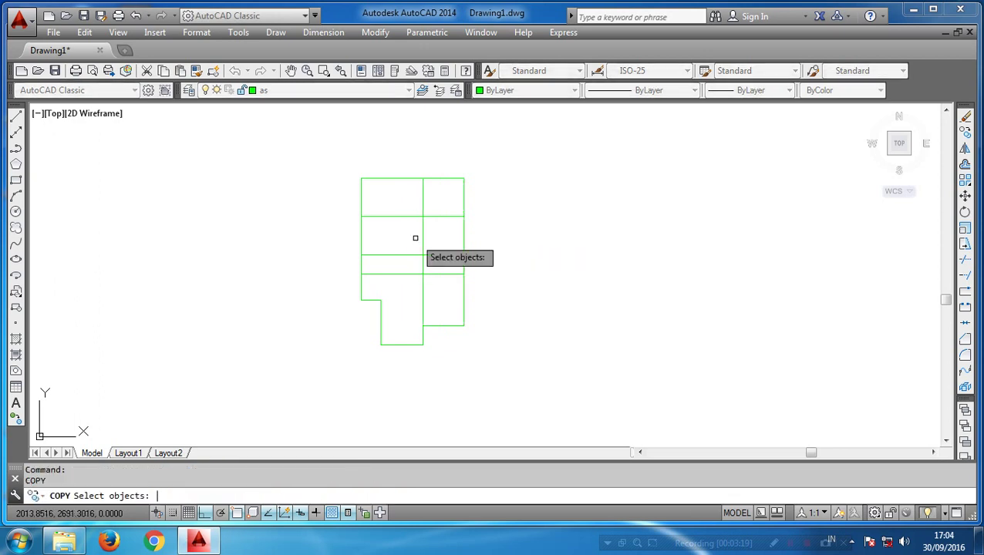
Step: Copy the left outer wall 325 units to the right
left_click(378, 235)
left_click(337, 225)
key("Return")
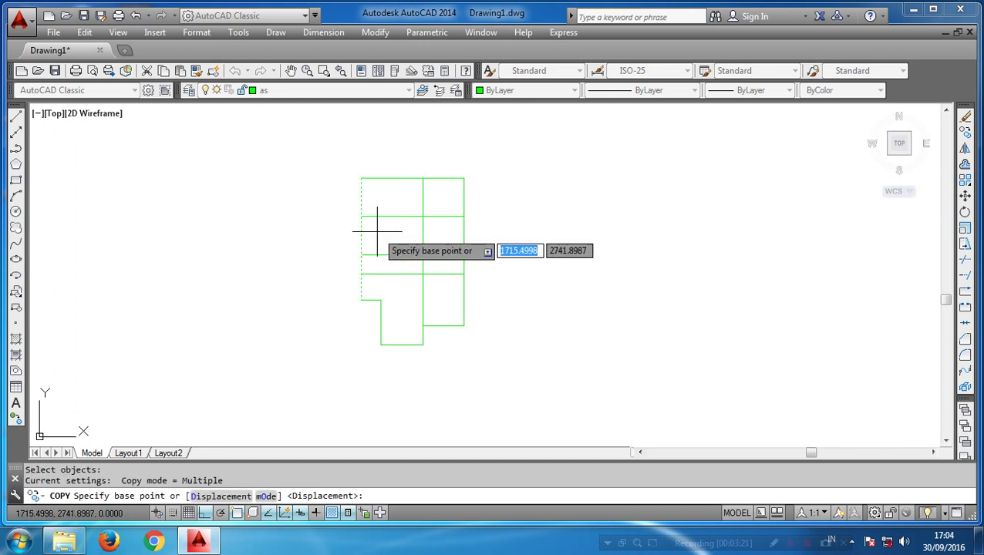
left_click(361, 230)
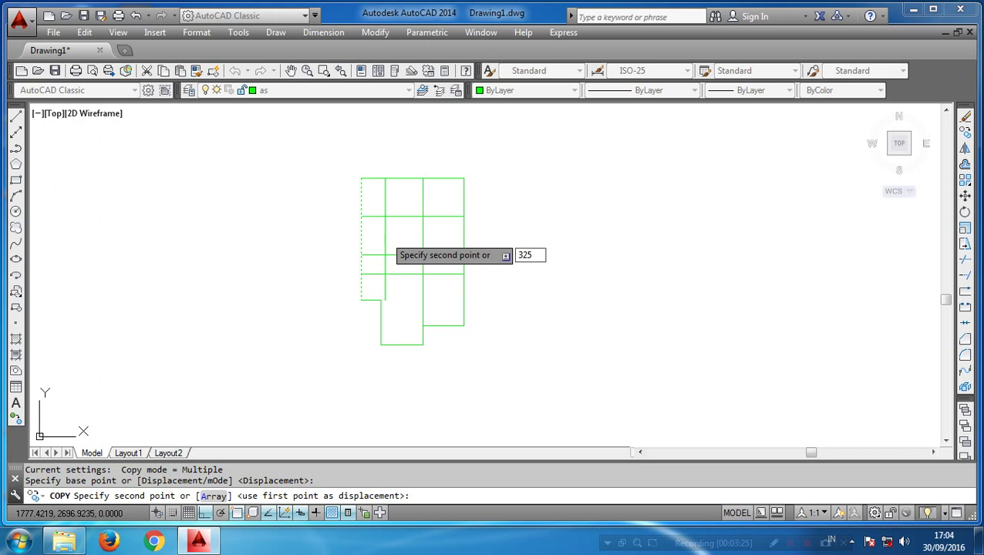
key("Return")
key("Return")
middle_click_drag(408, 201, 352, 137)
scroll(343, 184, "up", 2)
middle_click_drag(343, 185, 307, 274)
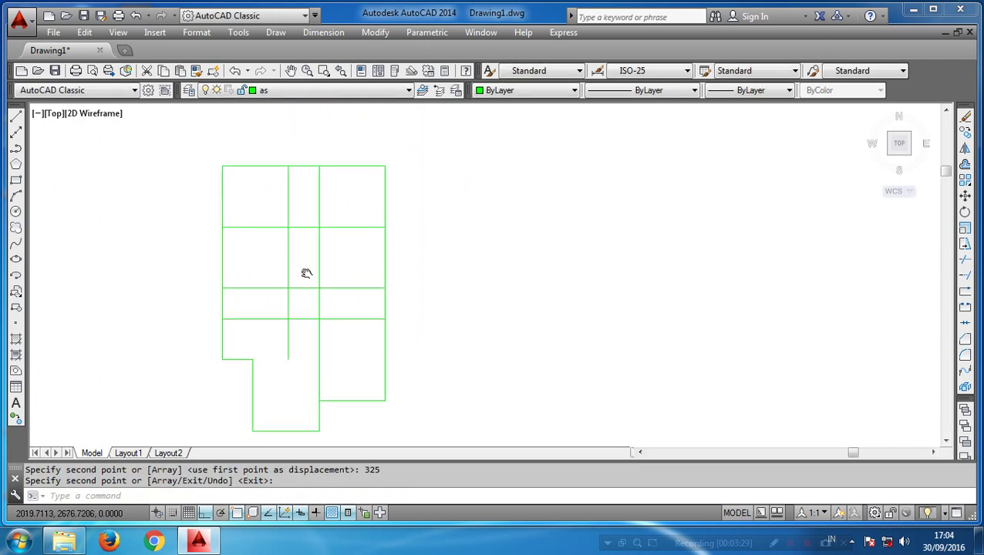
Step: Draw a 150 by 150 rectangle from the plan's top-right corner inward
left_click(15, 181)
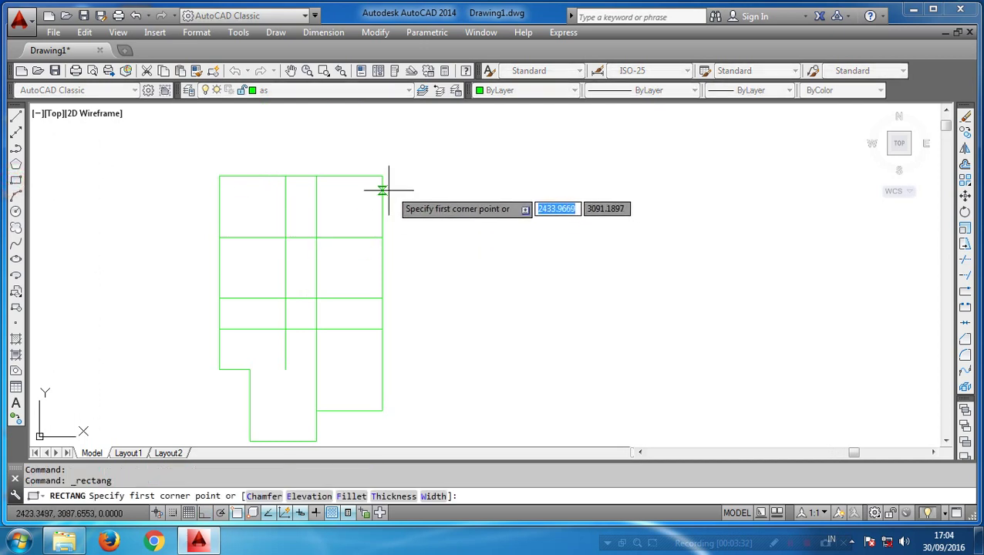
scroll(404, 182, "down", 4)
scroll(408, 183, "up", 4)
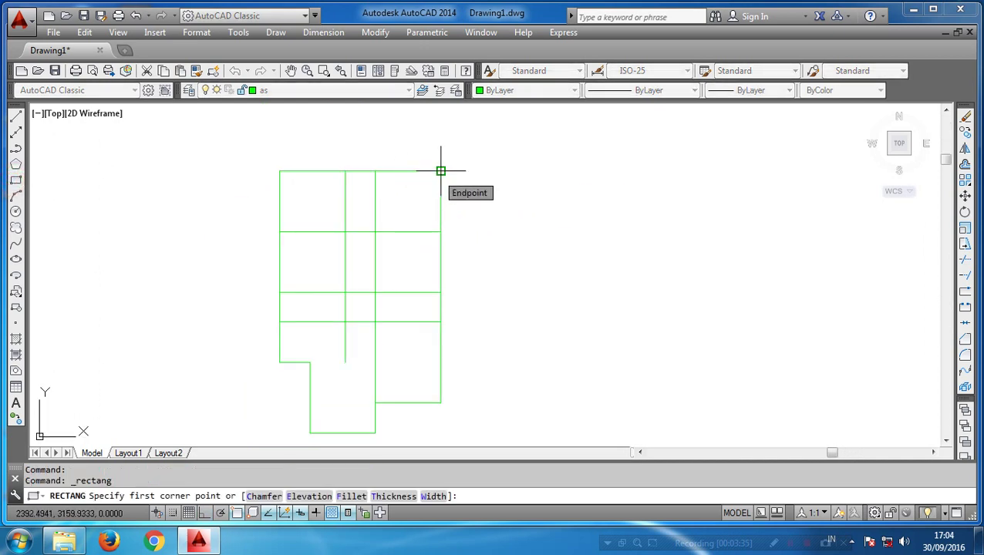
left_click(440, 170)
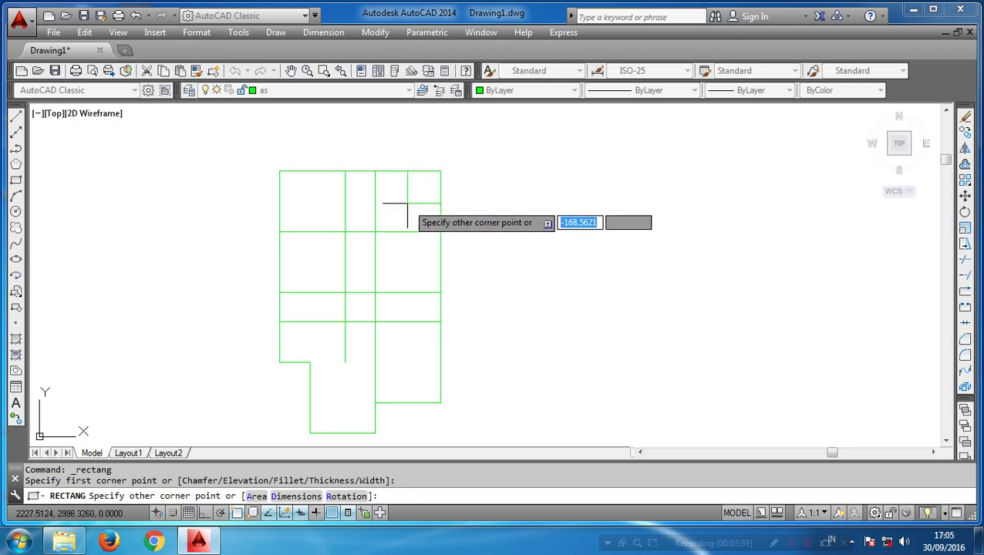
scroll(406, 202, "up", 2)
scroll(406, 200, "down", 2)
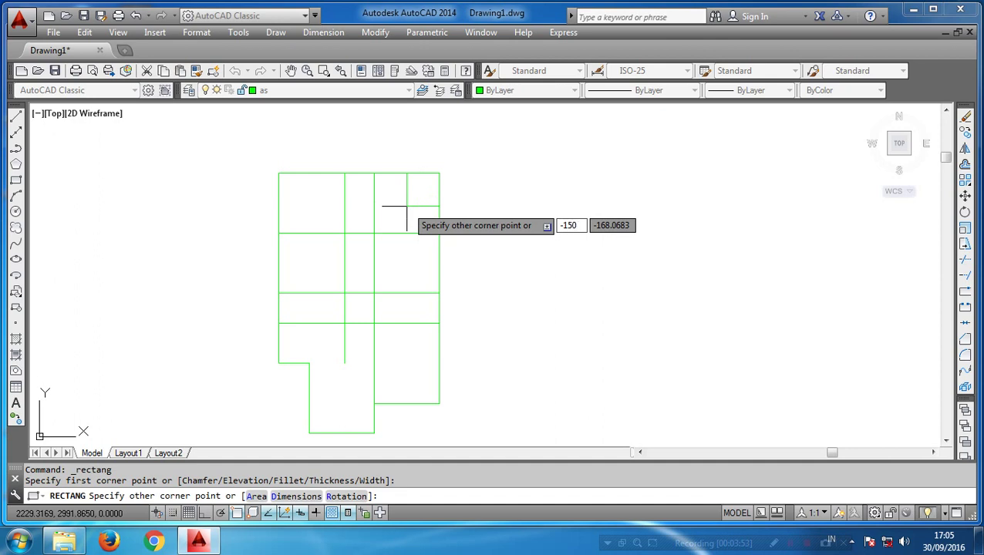
key("Tab")
type("-150")
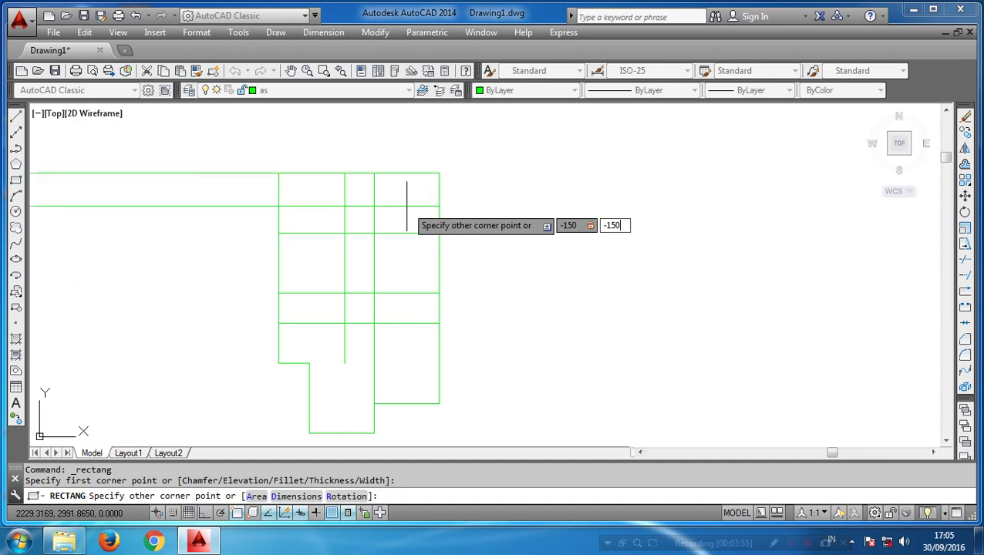
key("Return")
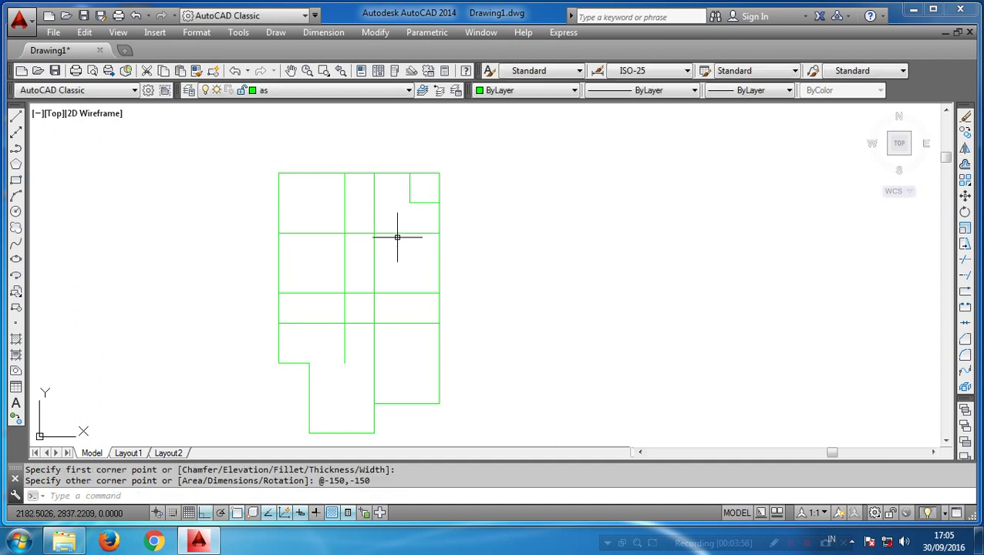
Step: Draw a short vertical line below the corner square's left edge across the narrow band
type("l")
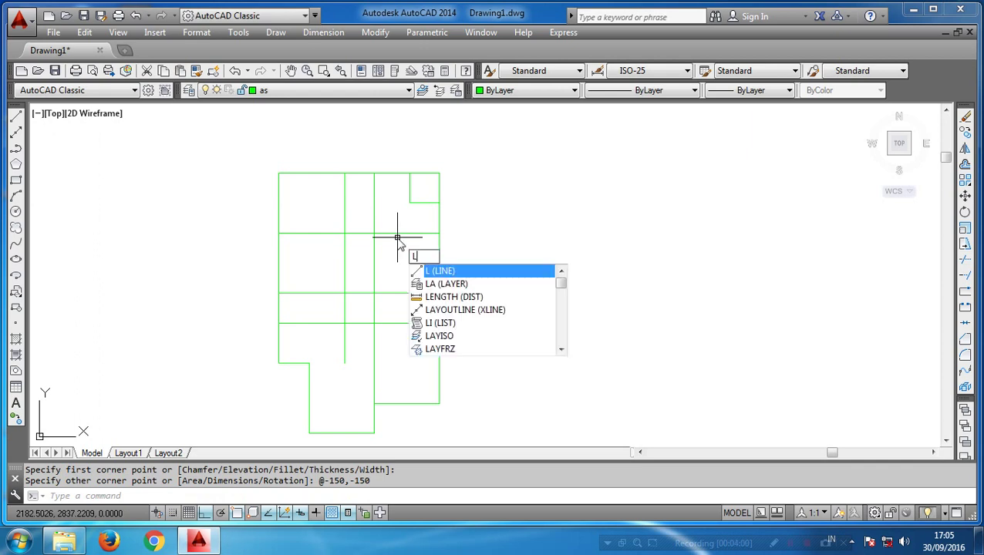
key("Return")
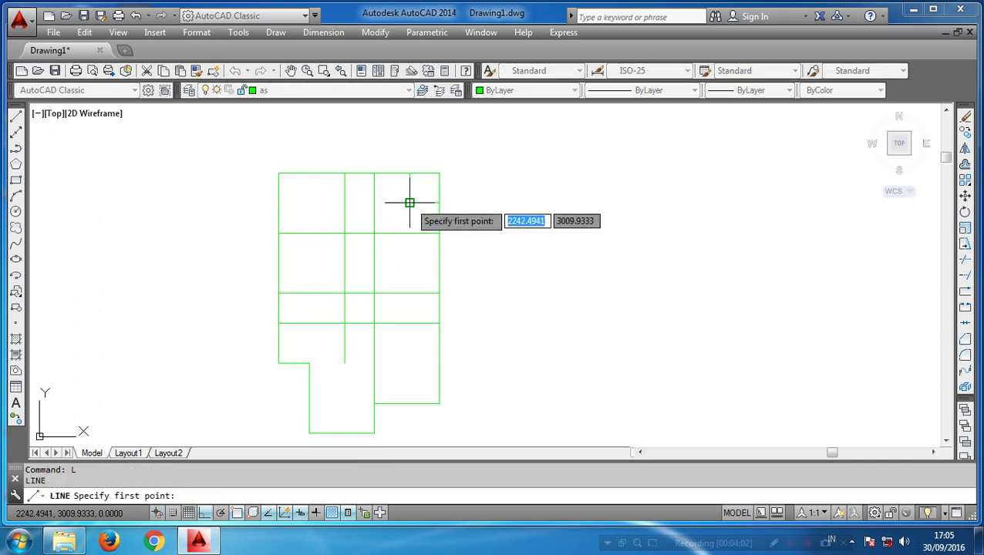
left_click(410, 293)
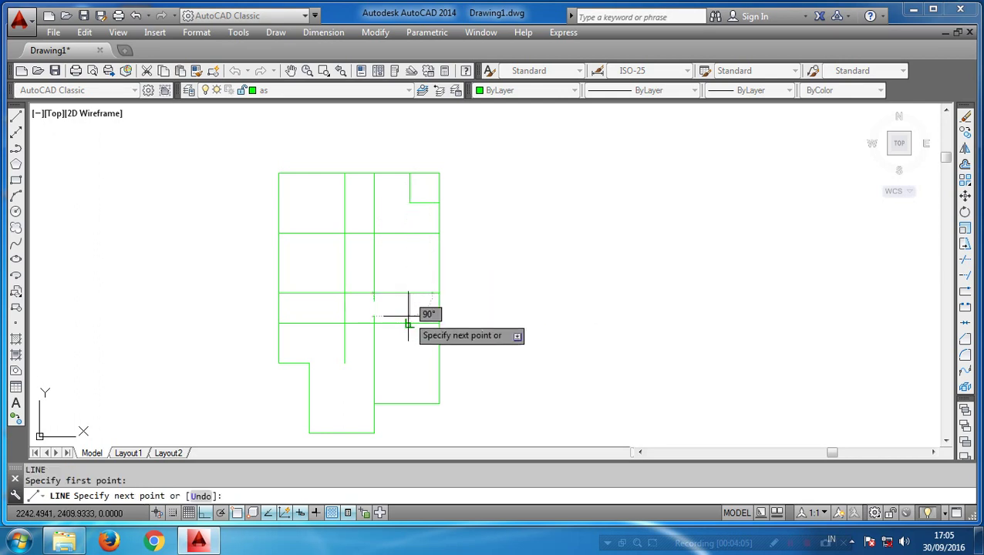
left_click(410, 318)
key("Return")
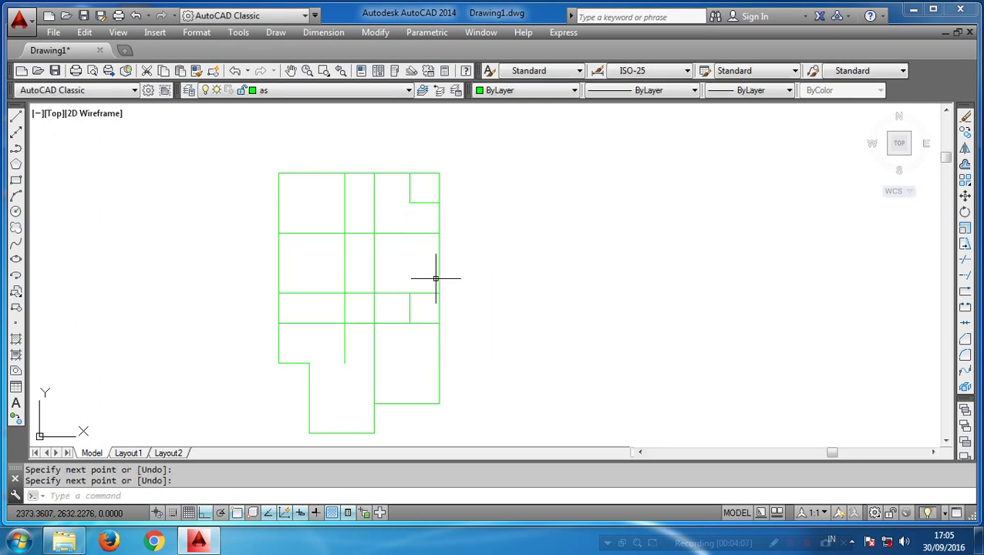
middle_click_drag(428, 272, 444, 244)
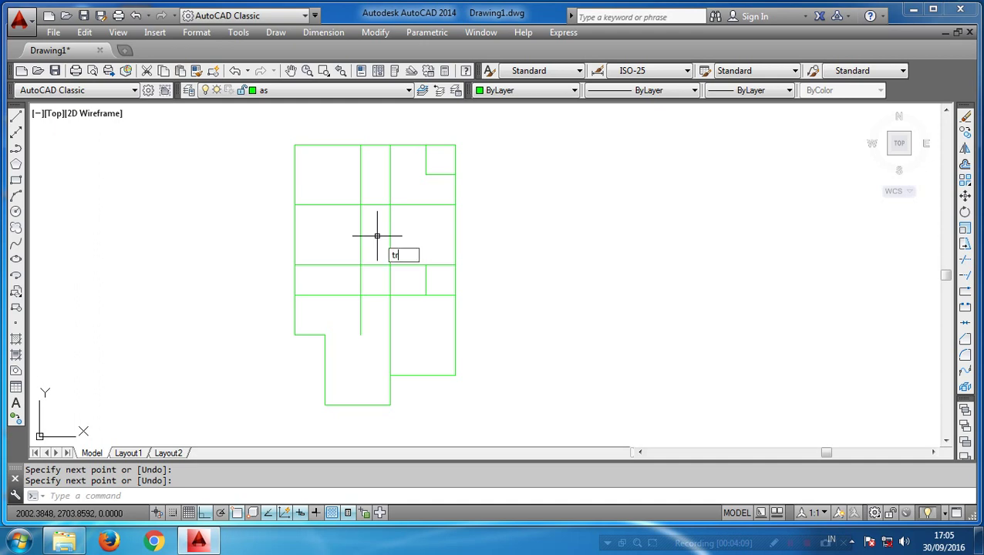
key("Return")
key("Return")
Step: Trim overhanging wall ends in the lower area and the dividing walls in the top row
left_click(364, 322)
left_click(353, 306)
left_click(336, 295)
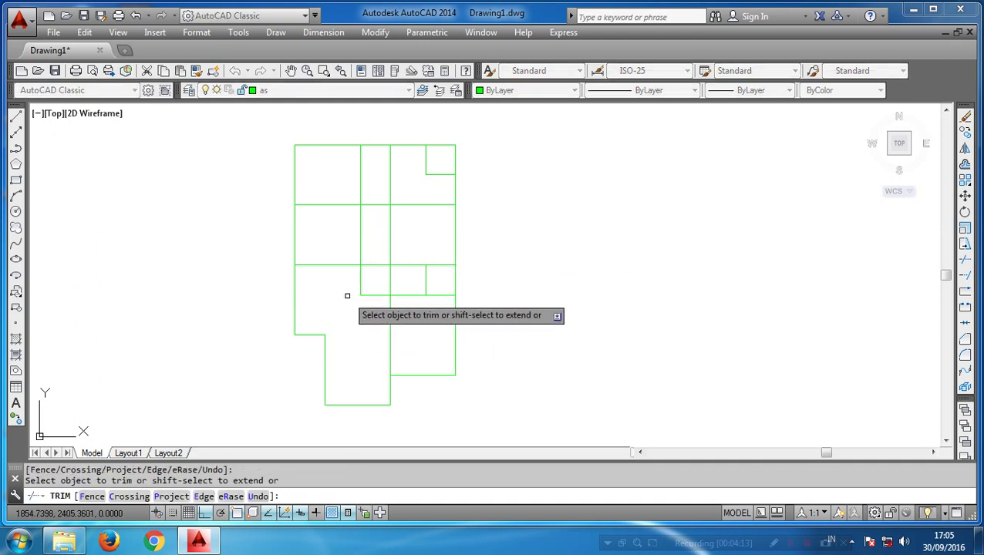
left_click(373, 295)
left_click(363, 284)
left_click(357, 276)
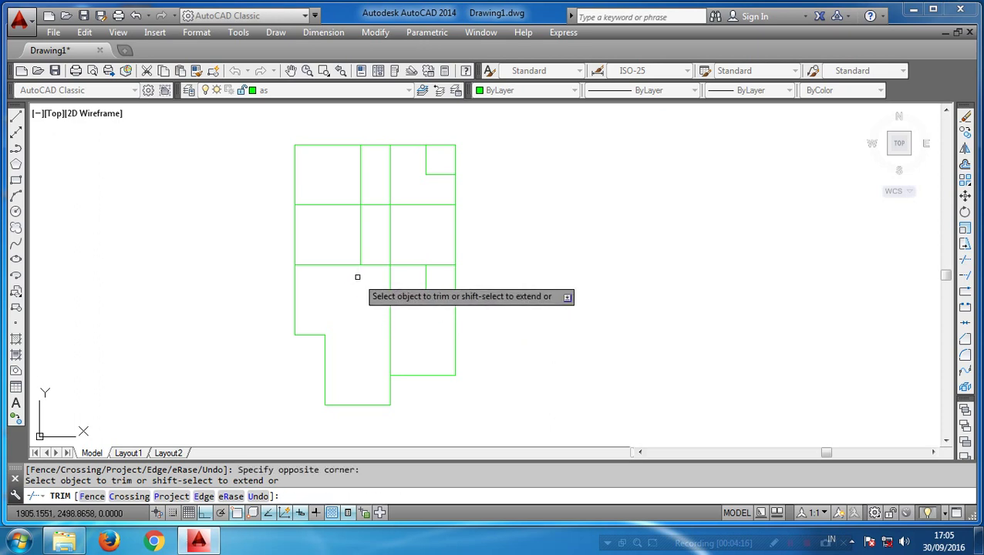
left_click(384, 273)
left_click(377, 179)
left_click(395, 185)
left_click(347, 173)
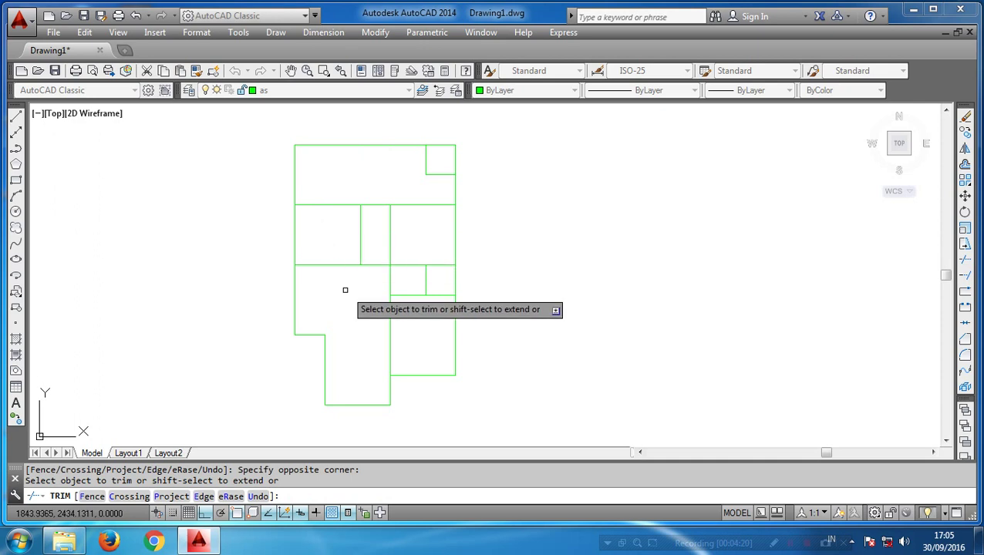
Step: Trim short wall segments to open gaps between rooms and clean up the lower wall
left_click(394, 283)
left_click(377, 276)
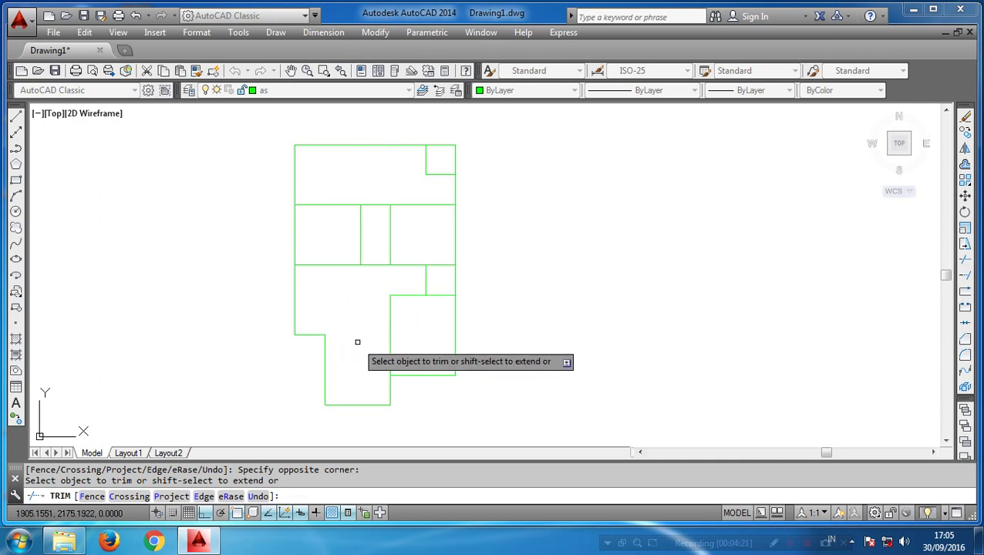
left_click(379, 282)
left_click(378, 239)
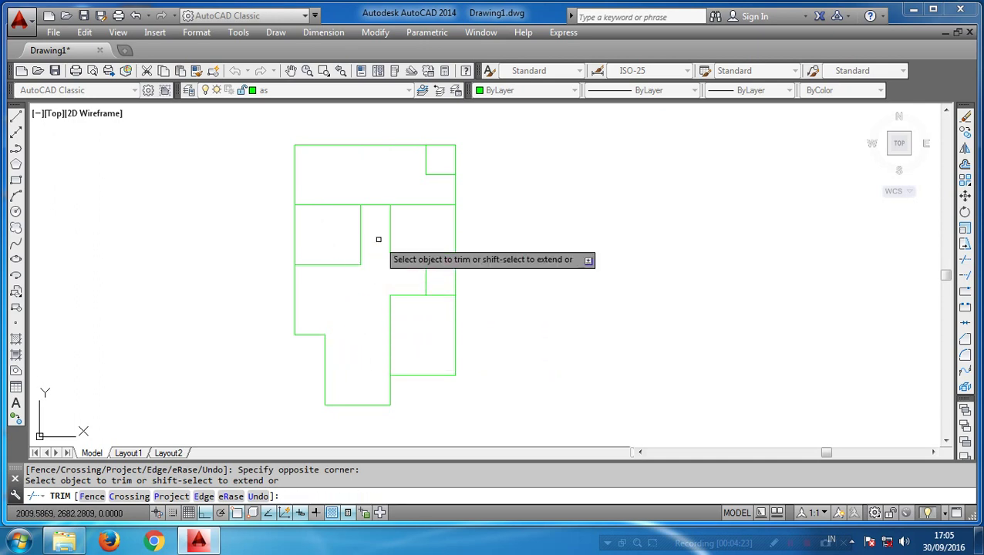
left_click(378, 213)
left_click(369, 192)
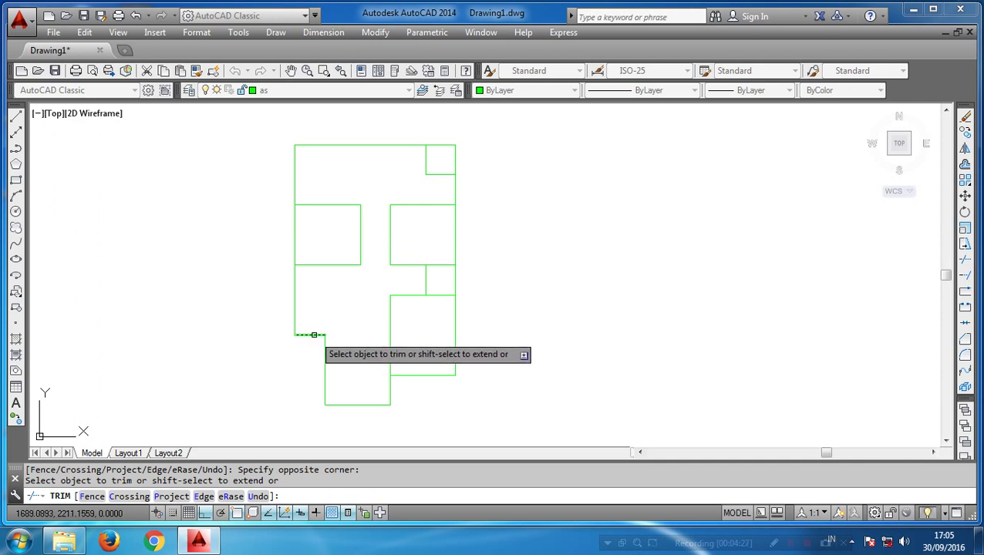
left_click(314, 336)
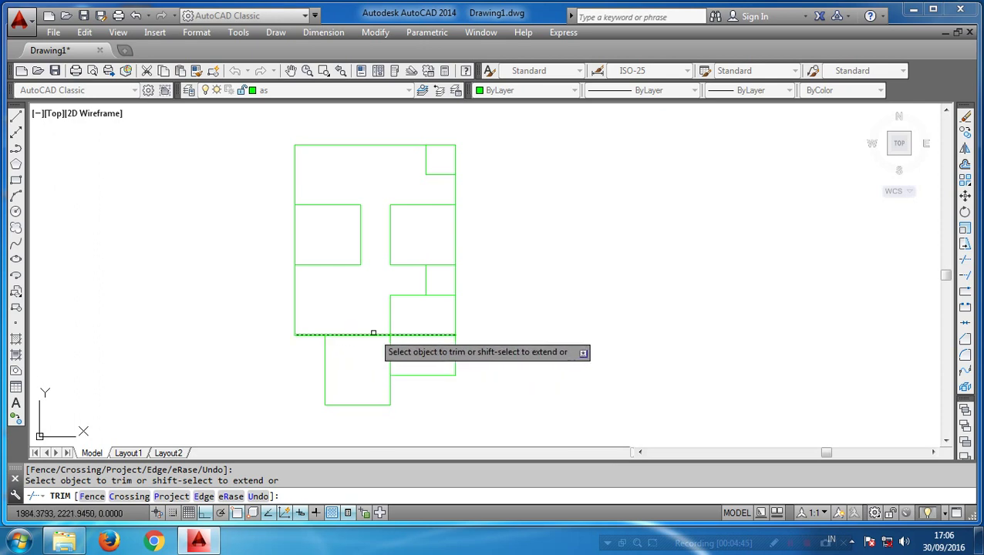
left_click(369, 335)
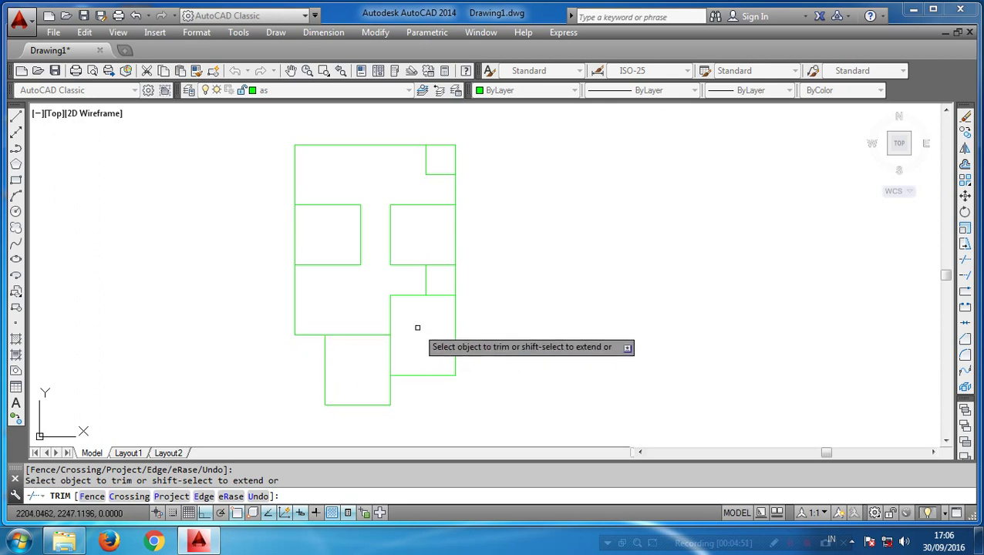
key("Return")
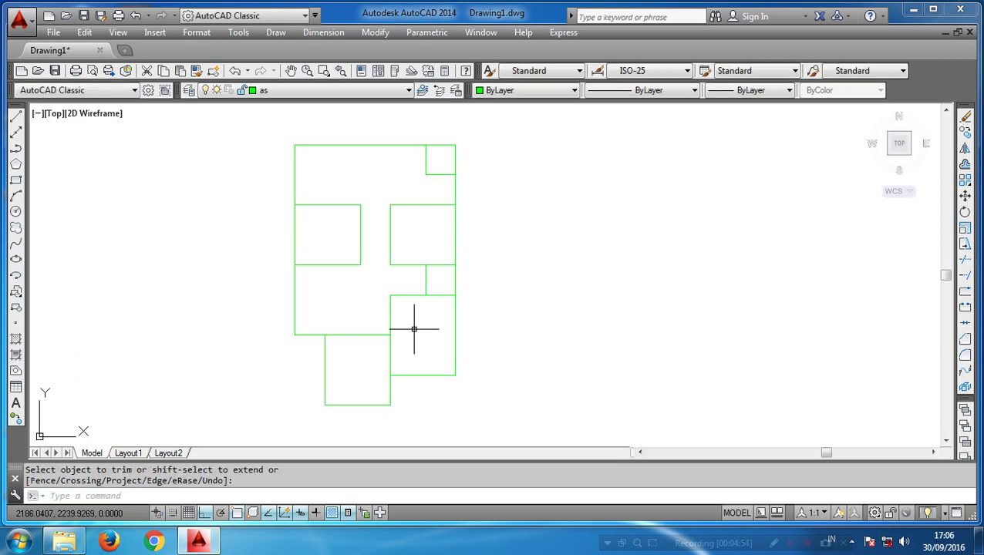